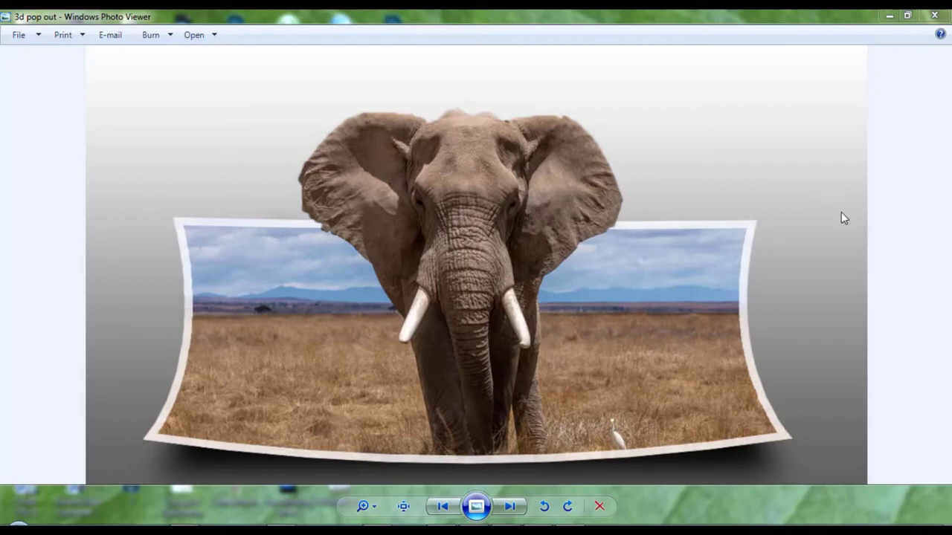
- Minimise the Windows Photo Viewer that shows the finished elephant pop-out image
click(889, 16)
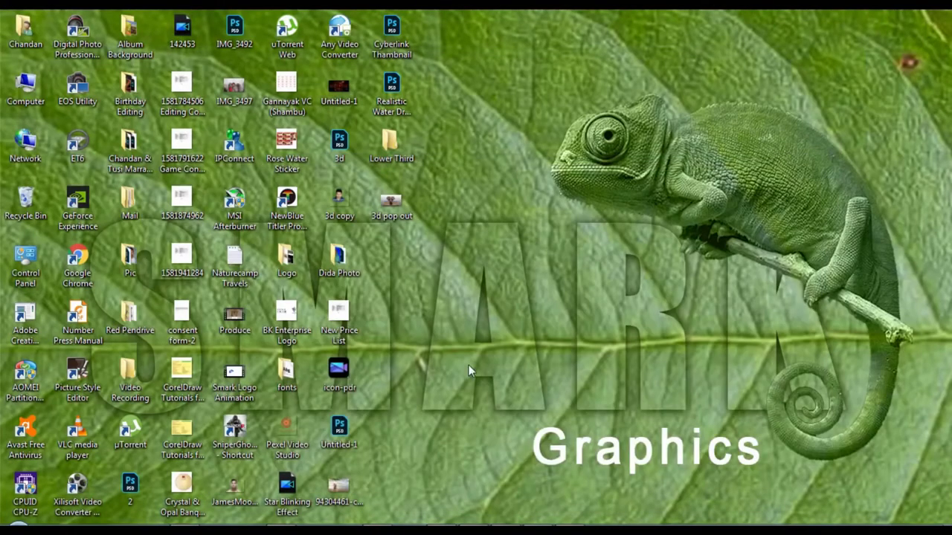
- Restore the Photoshop window with '3d Pop Out.psd' from the taskbar
click(281, 461)
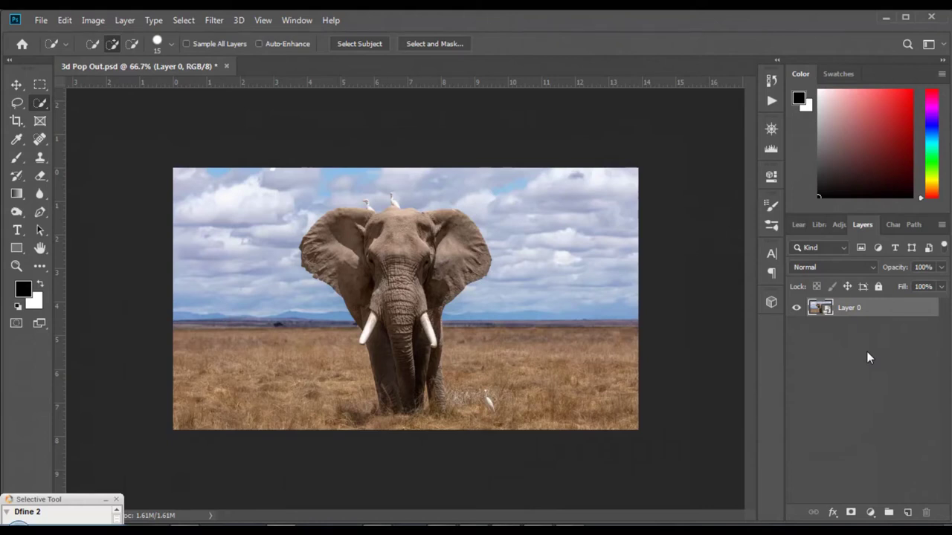
- Duplicate Layer 0 twice with Ctrl+J and reselect the original Layer 0
key(ctrl+j)
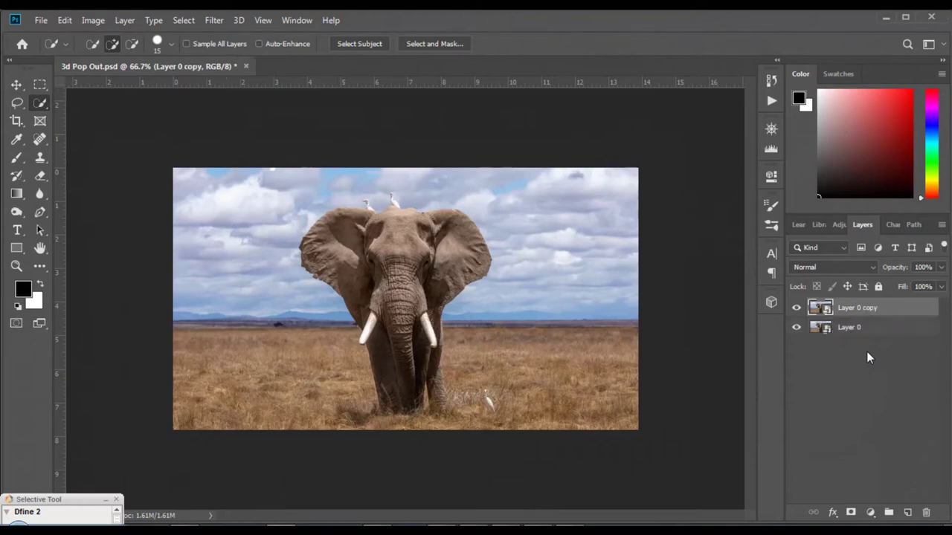
key(ctrl+j)
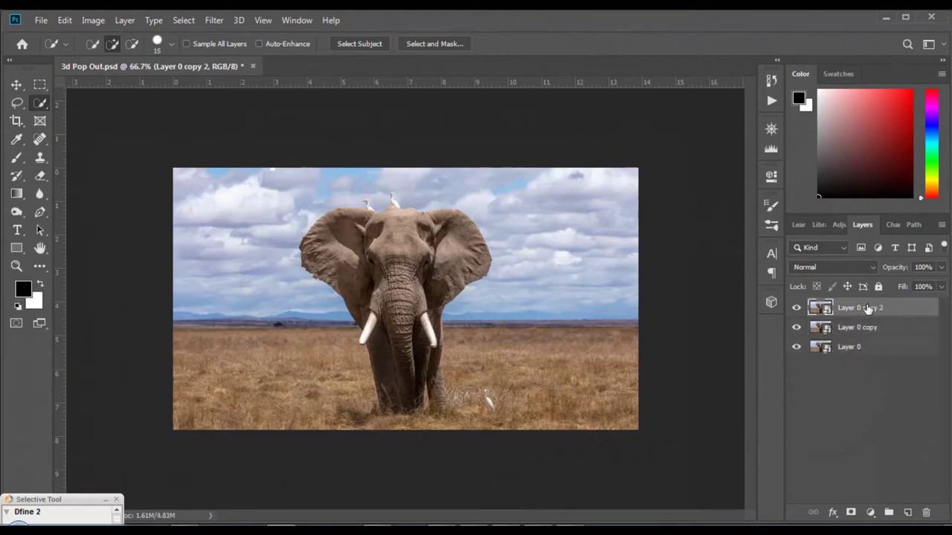
click(867, 355)
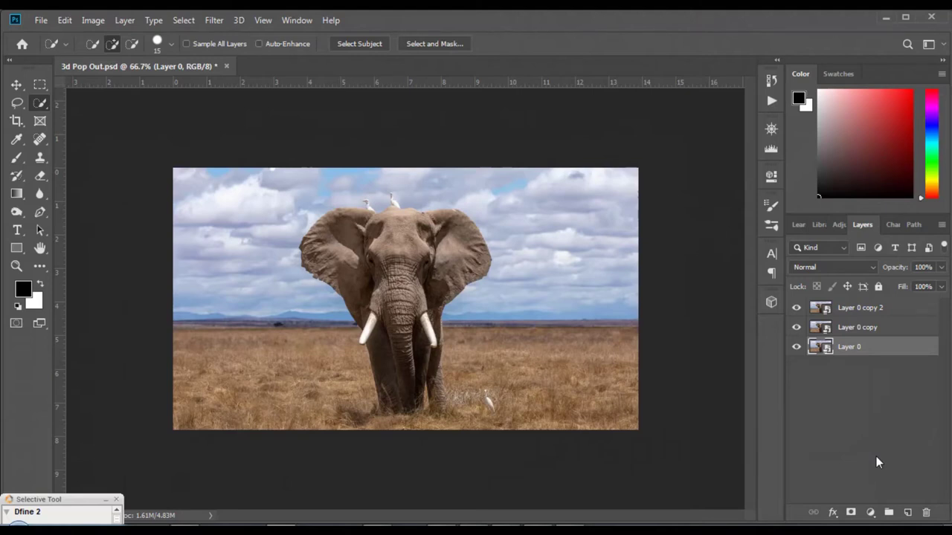
click(871, 514)
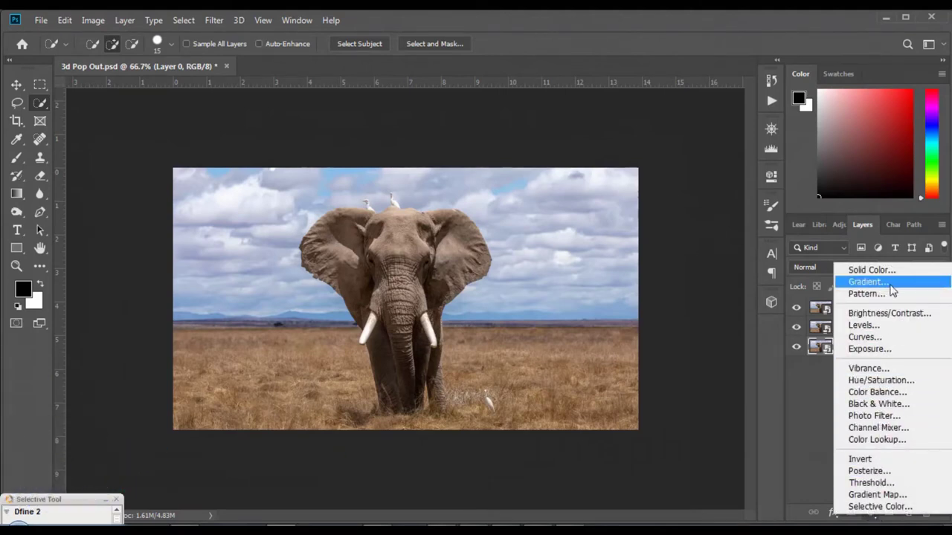
- Add a Foreground to Background gradient fill layer running from #525252 grey to white
click(892, 290)
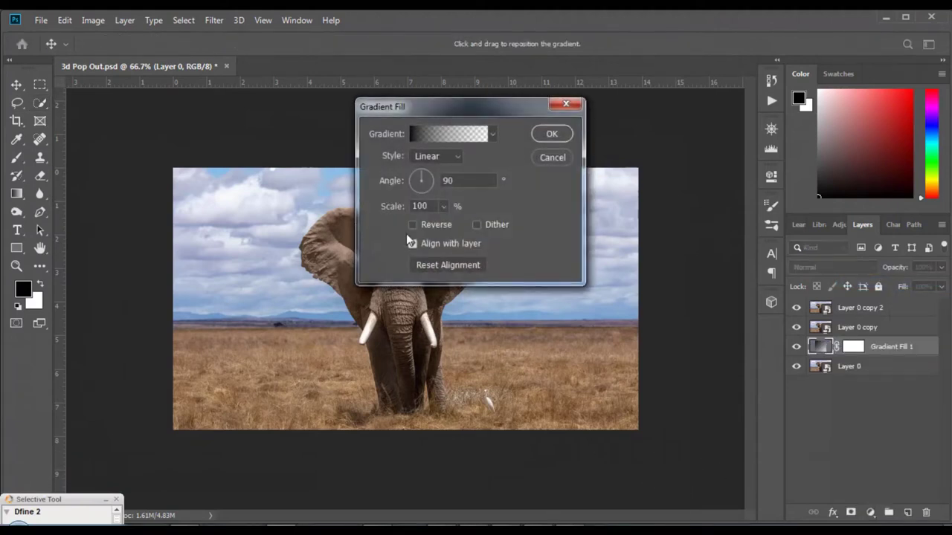
click(435, 137)
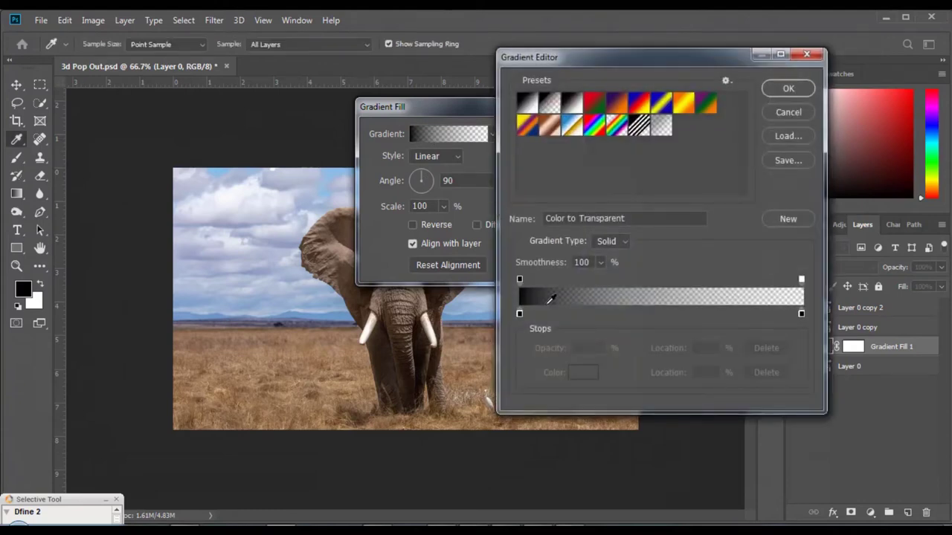
double_click(520, 315)
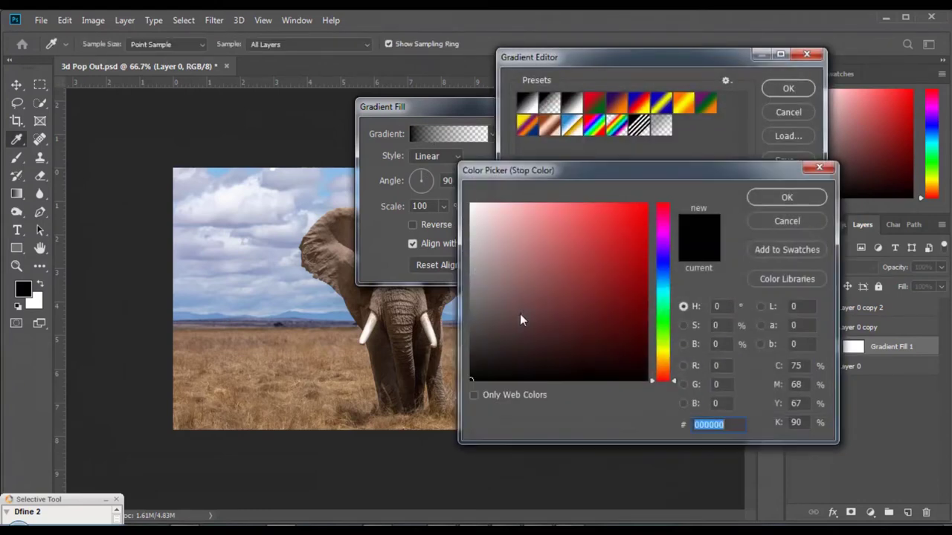
drag(480, 305, 470, 324)
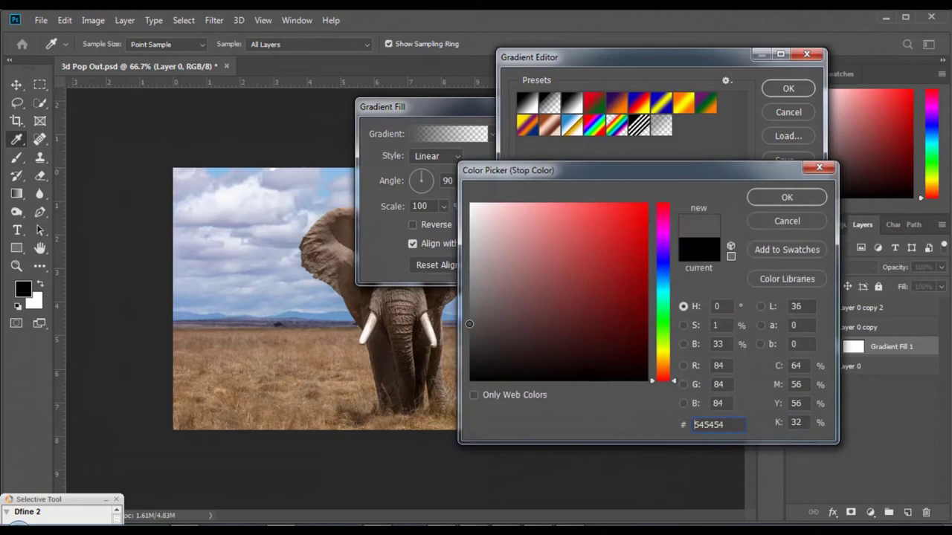
click(788, 204)
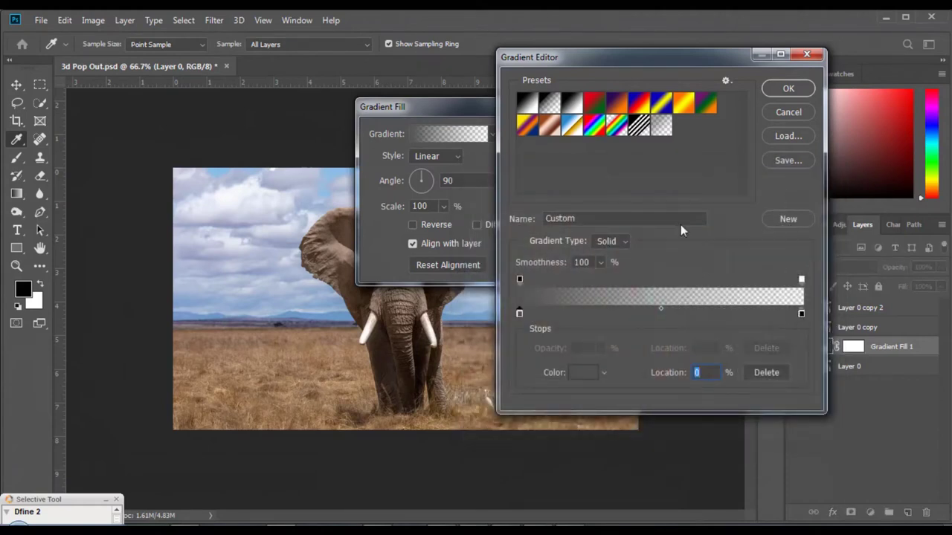
click(525, 104)
click(520, 313)
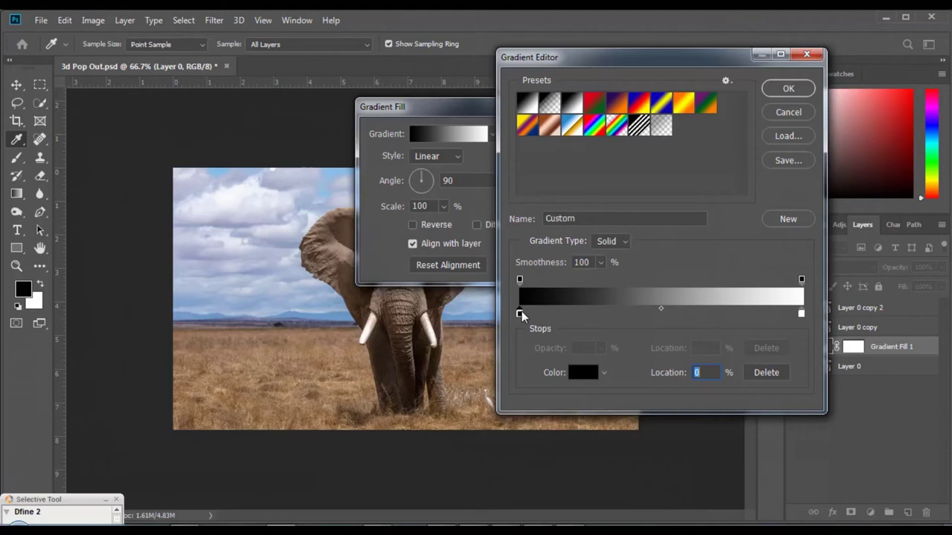
double_click(519, 314)
click(468, 324)
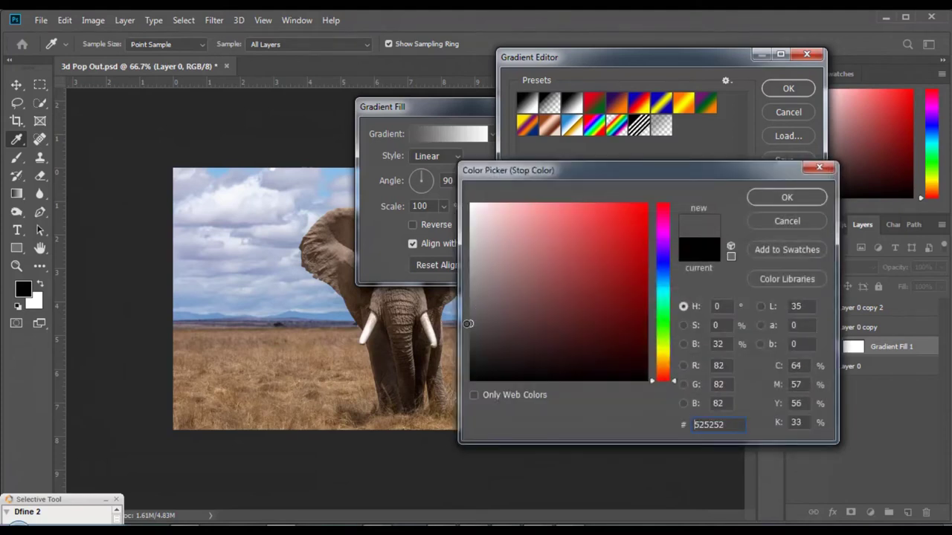
click(786, 197)
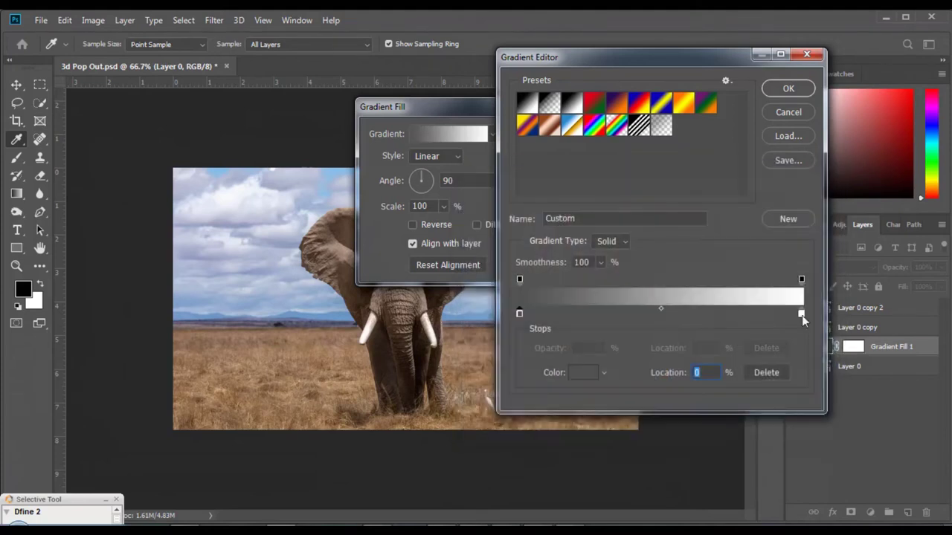
click(788, 90)
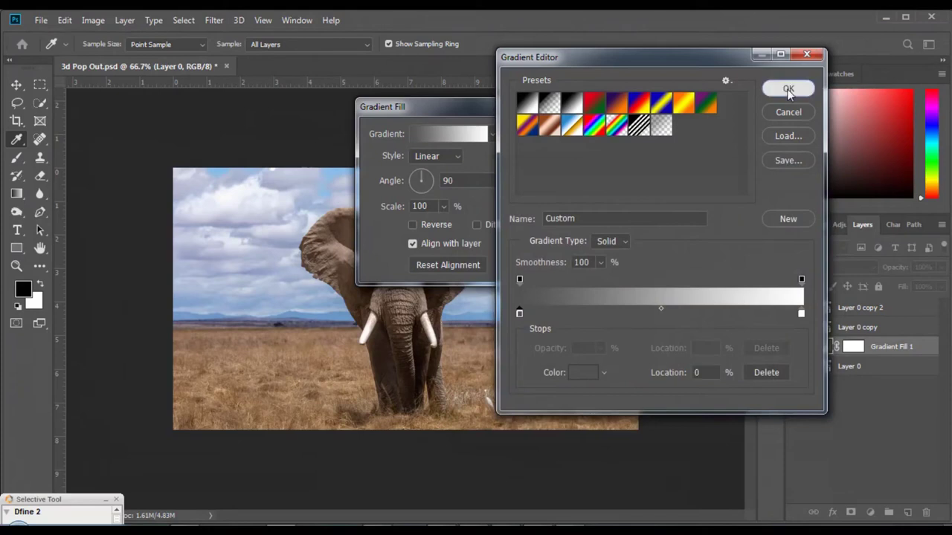
click(551, 136)
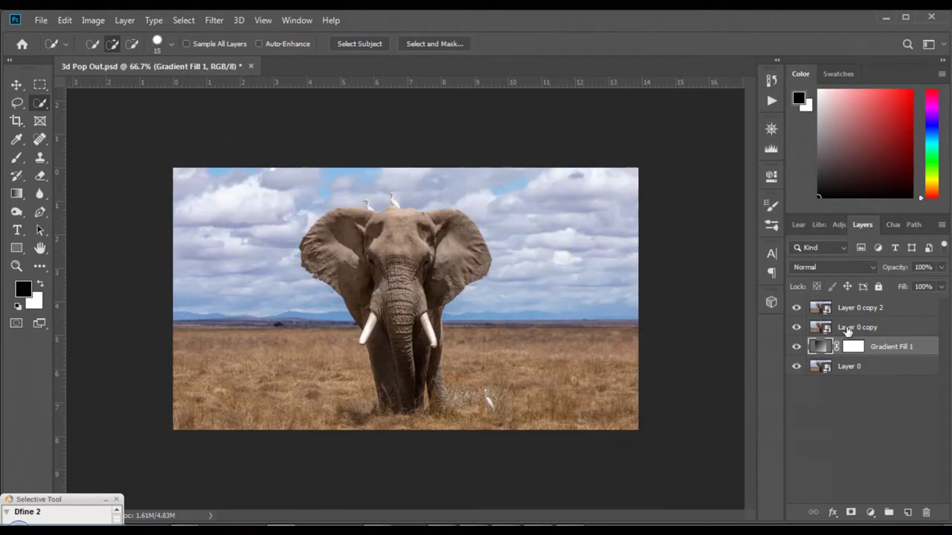
- Hide Layer 0 copy 2, select Layer 0 copy, and switch to the Rectangular Marquee Tool
click(796, 308)
click(852, 331)
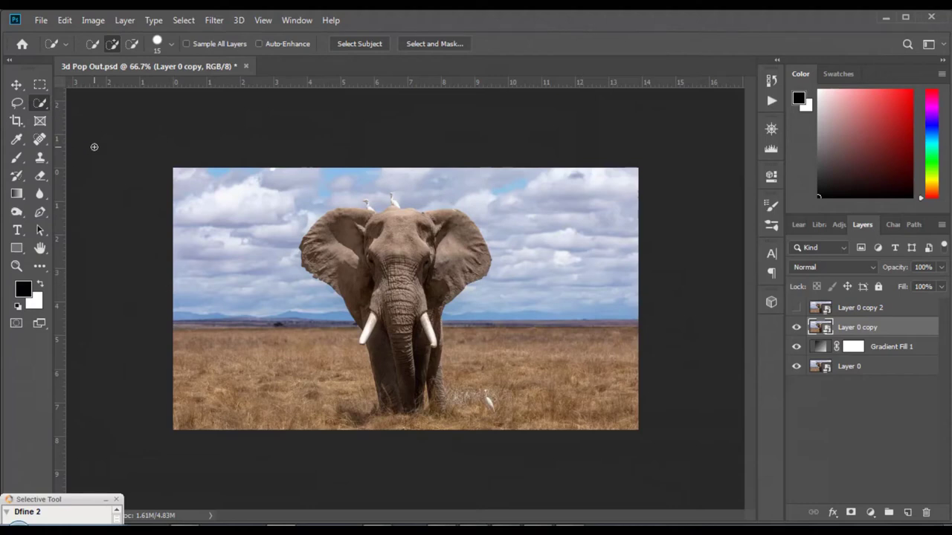
click(41, 85)
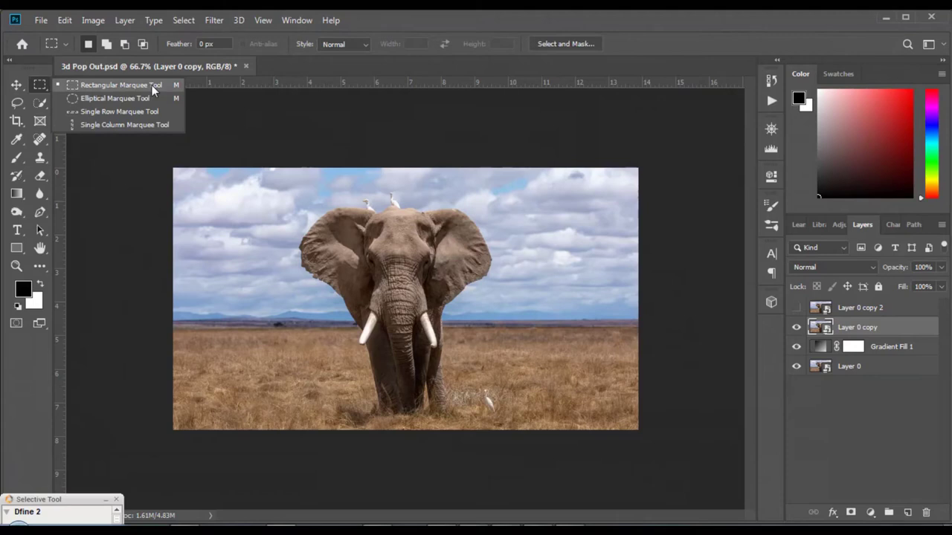
click(152, 85)
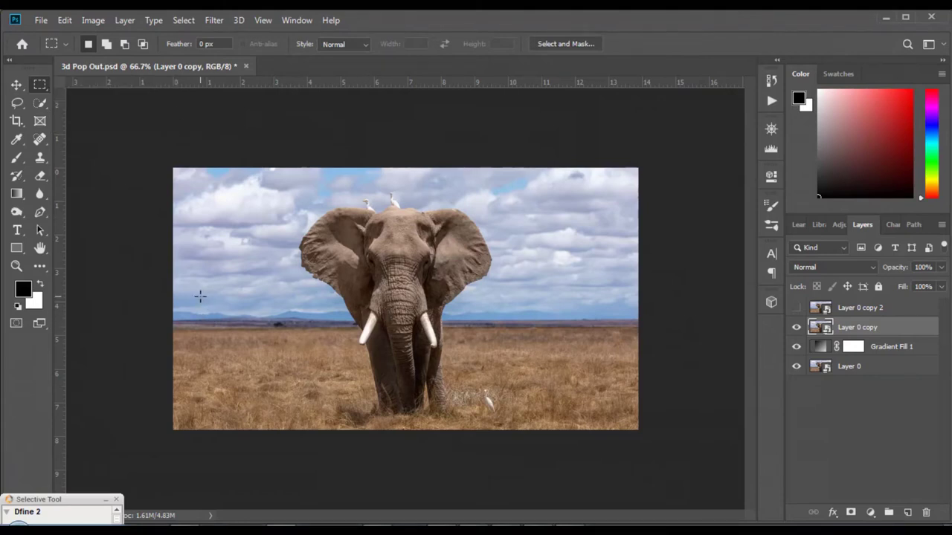
- Draw a wide rectangular selection over the elephant's lower body and the grassland
mouse_move(197, 286)
mouse_down()
mouse_move(266, 318)
mouse_move(599, 394)
mouse_move(594, 421)
mouse_up()
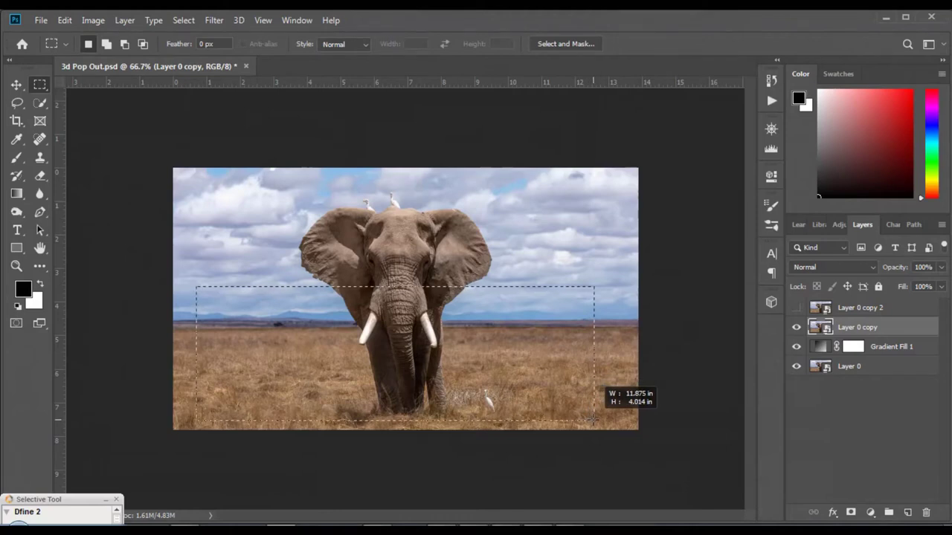
drag(593, 421, 594, 419)
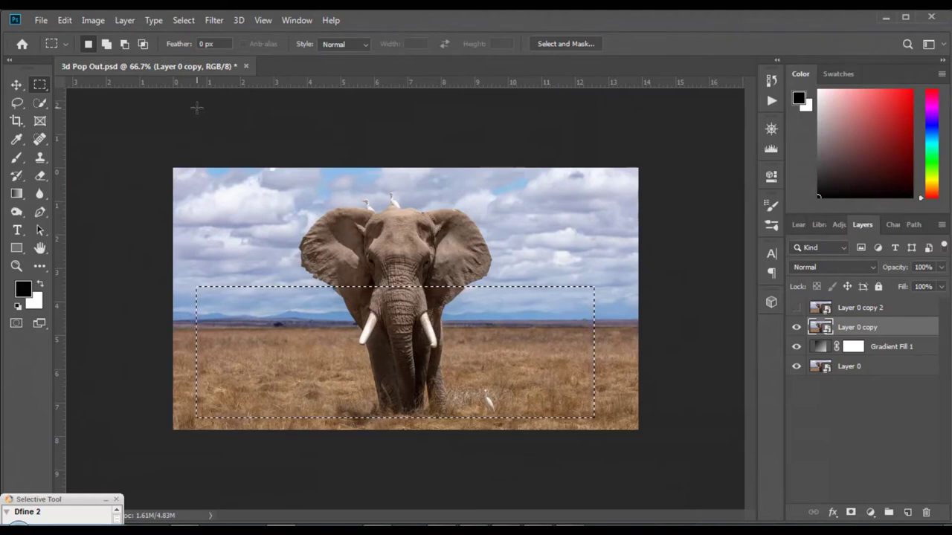
click(184, 22)
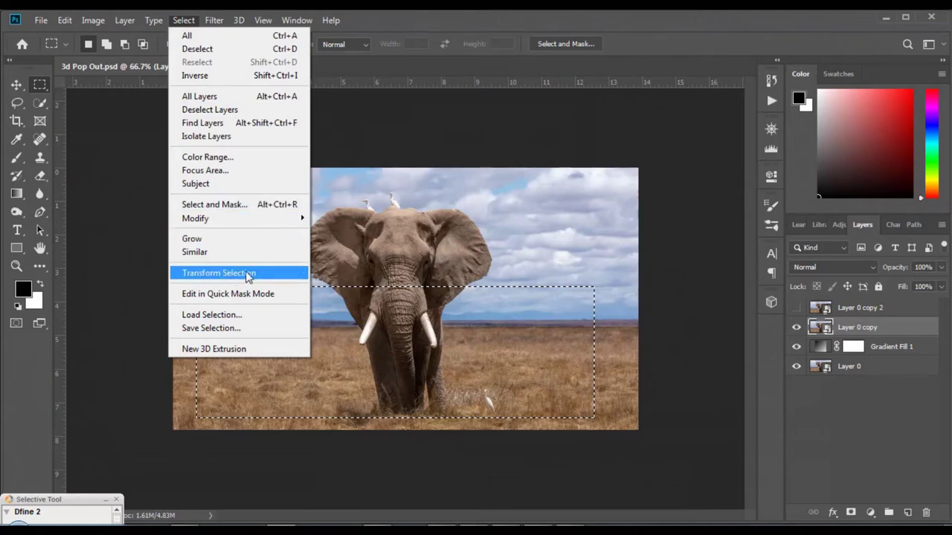
- Skew the selection into a trapezoid, narrow at the horizon and flaring toward the bottom
click(248, 275)
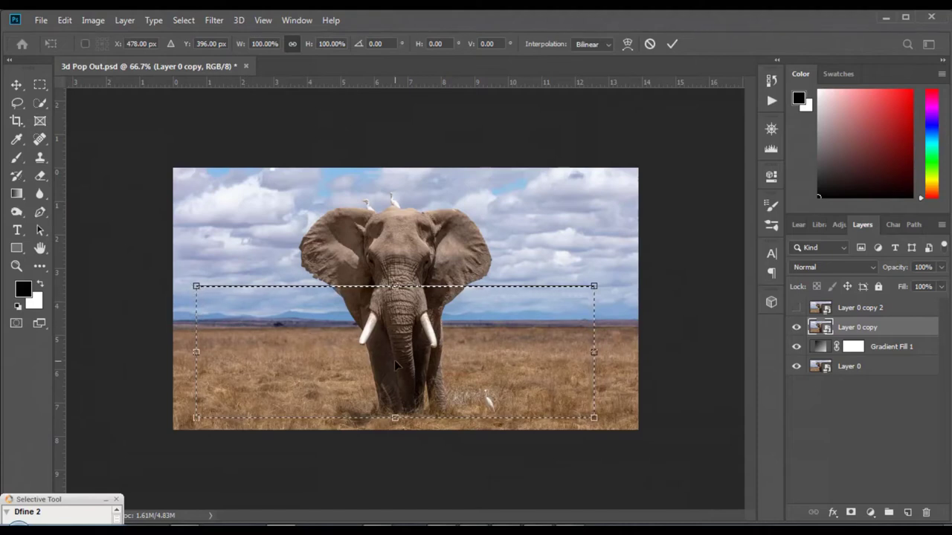
right_click(344, 327)
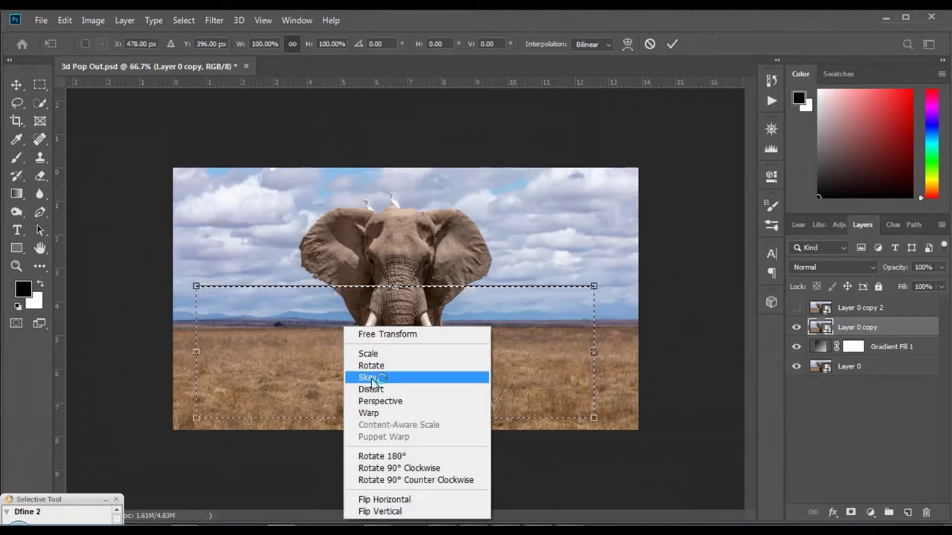
click(389, 379)
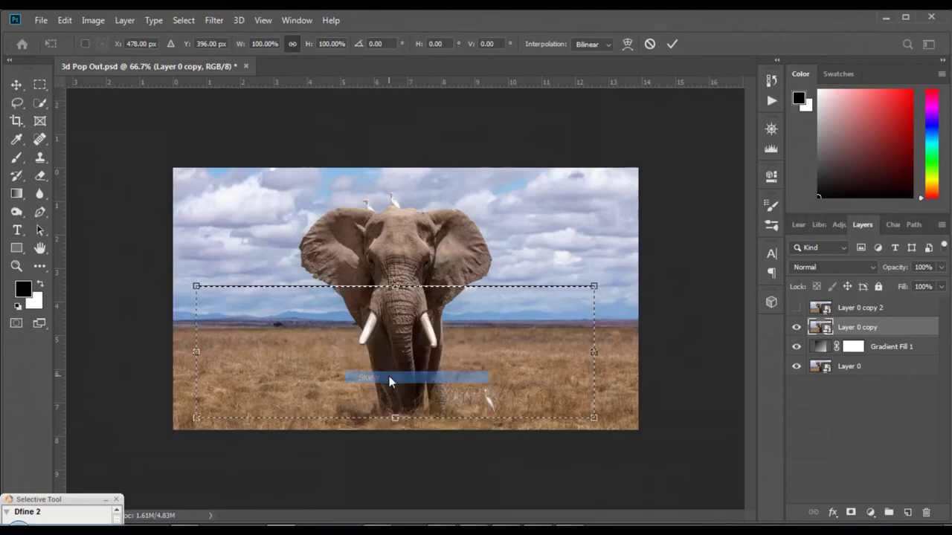
drag(196, 285, 238, 288)
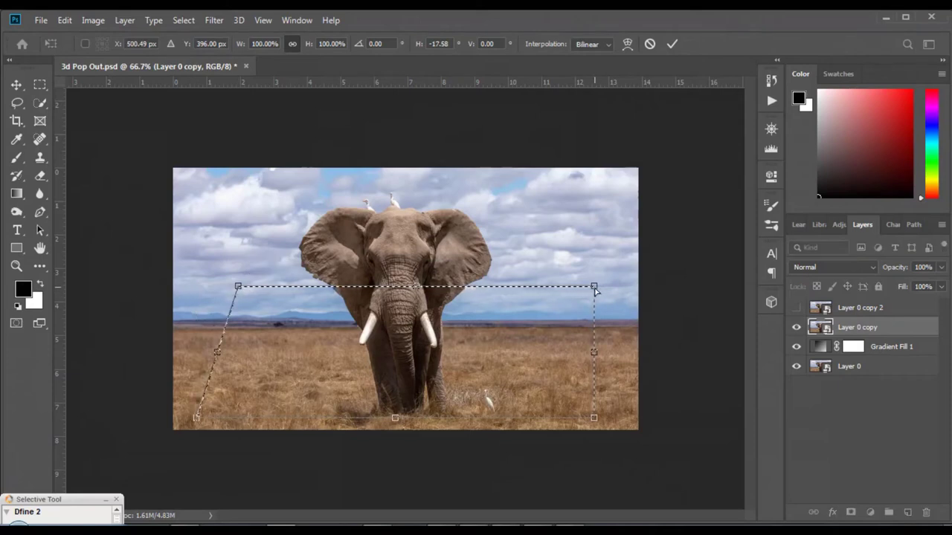
drag(596, 291, 554, 291)
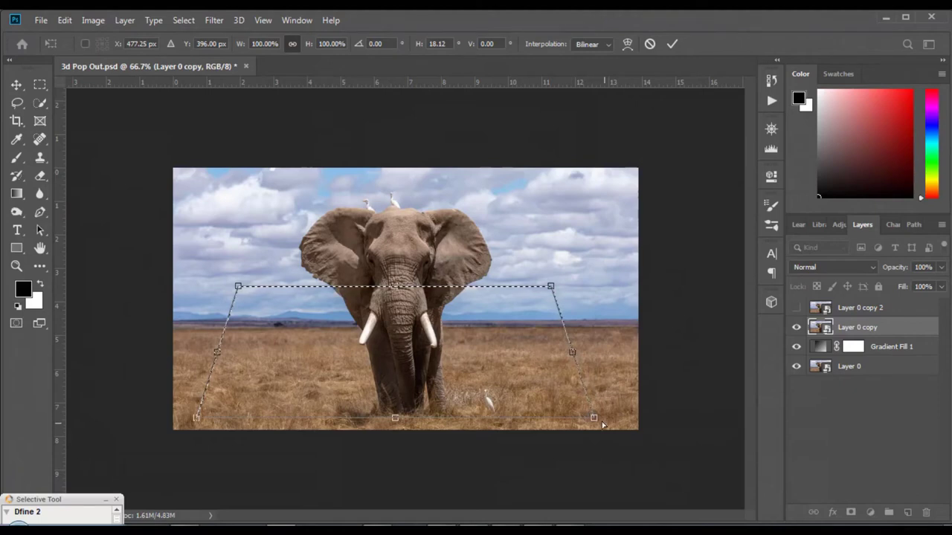
drag(598, 421, 602, 419)
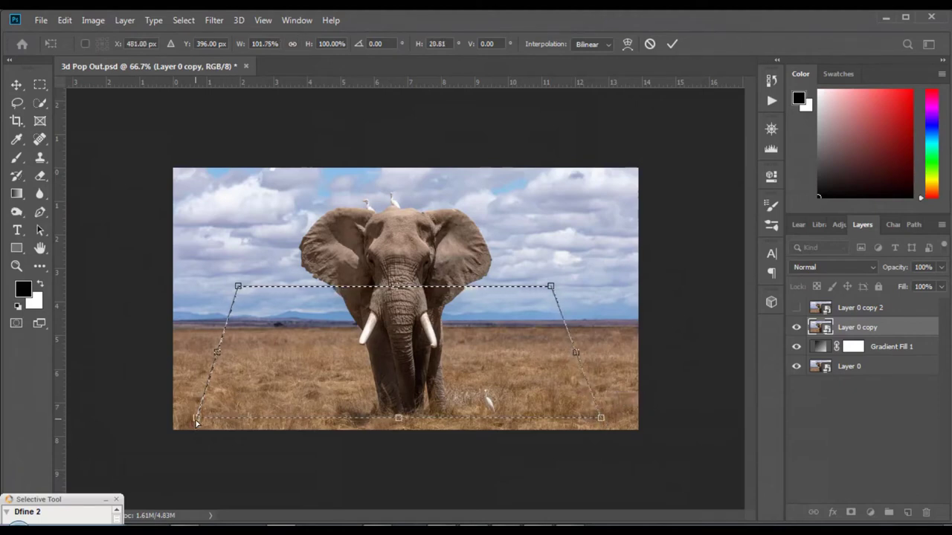
drag(196, 418, 192, 422)
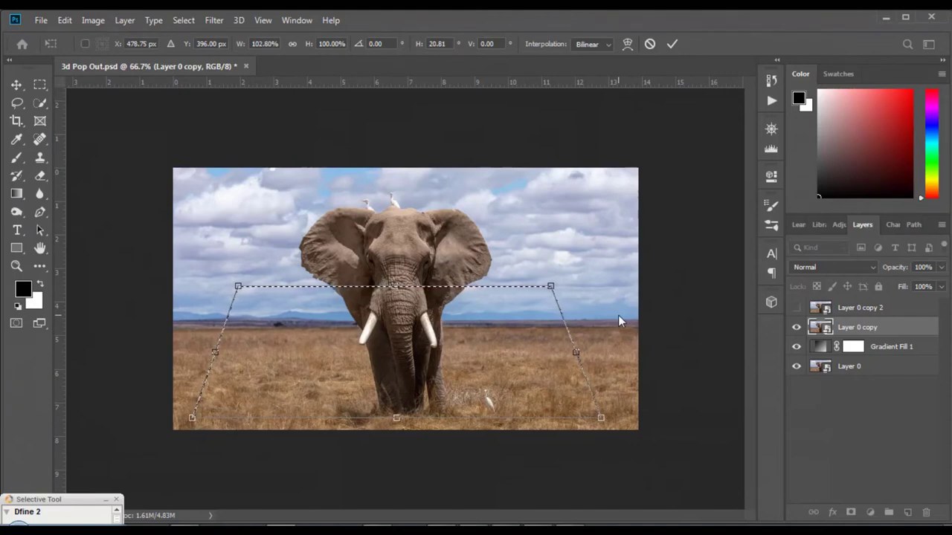
key(Return)
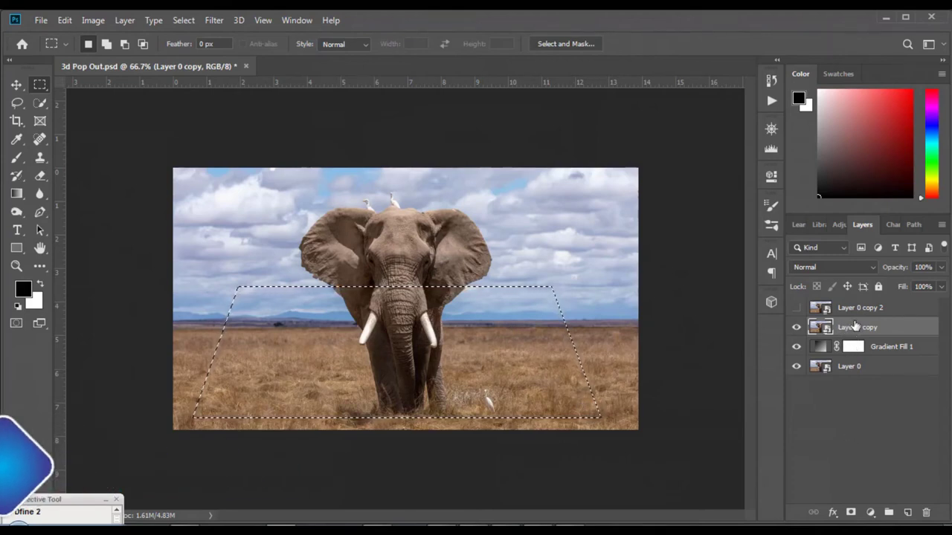
- Add a layer mask to Layer 0 copy from the trapezoid selection
click(851, 513)
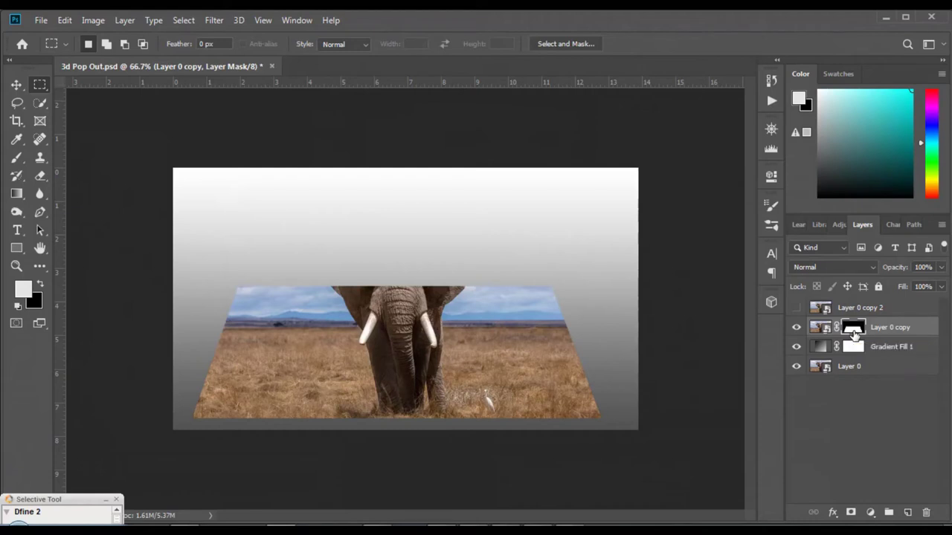
- Apply a white inside Stroke effect to Layer 0 copy as a photo-print border
click(833, 513)
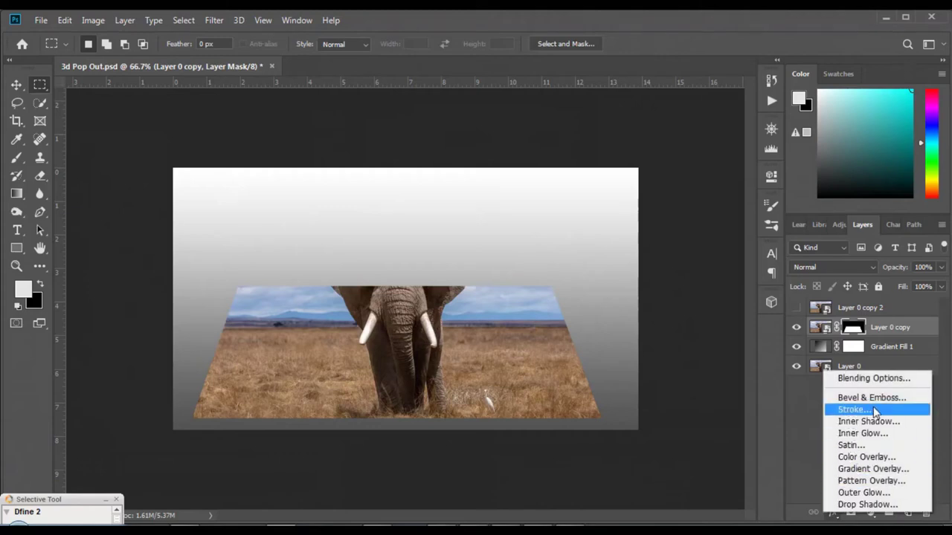
click(873, 410)
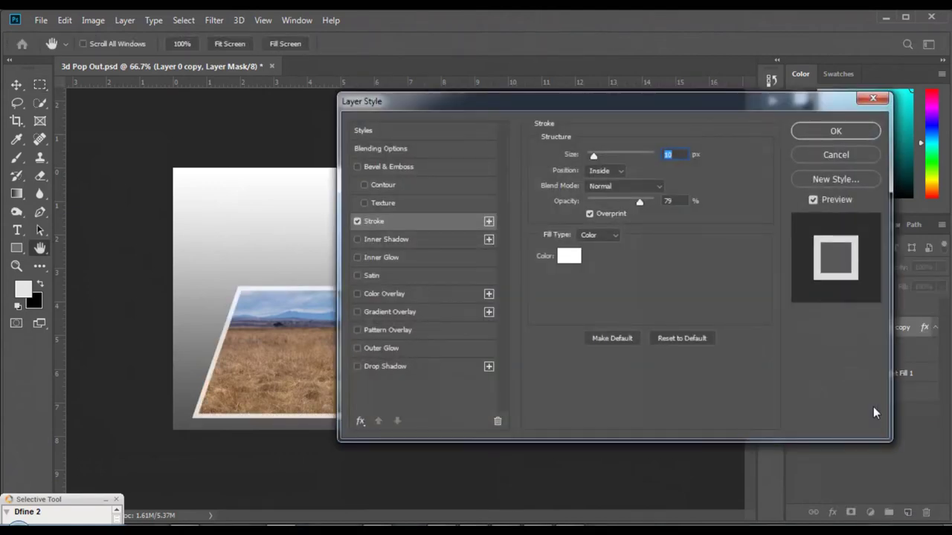
drag(452, 101, 674, 120)
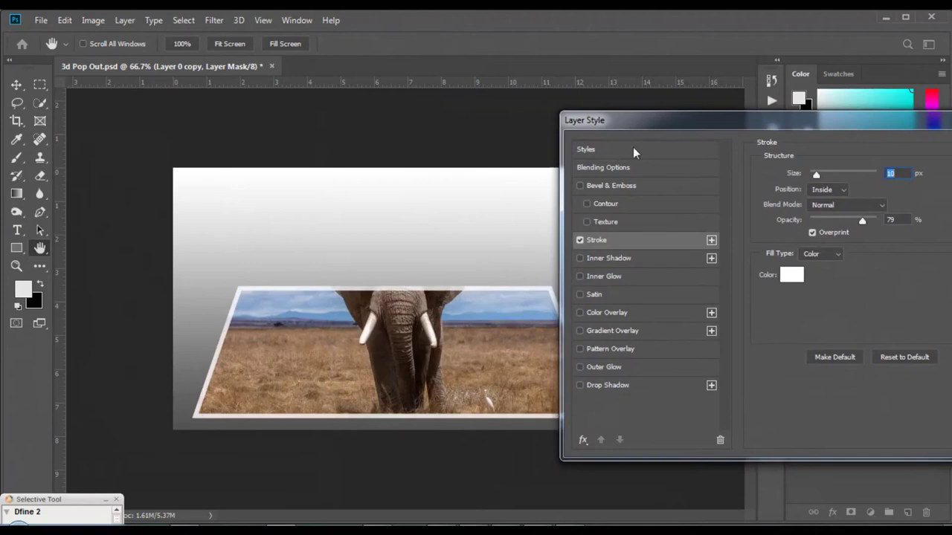
drag(664, 130, 495, 132)
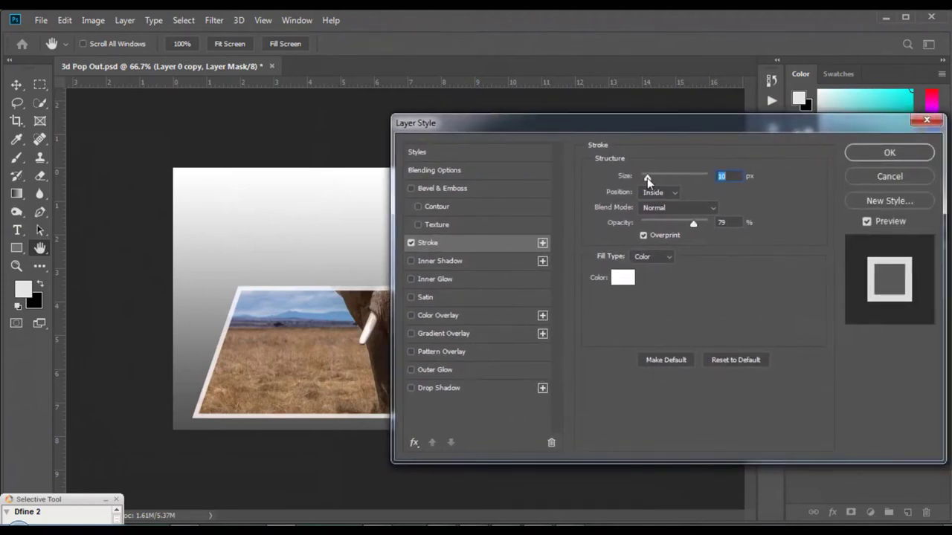
drag(649, 177, 647, 179)
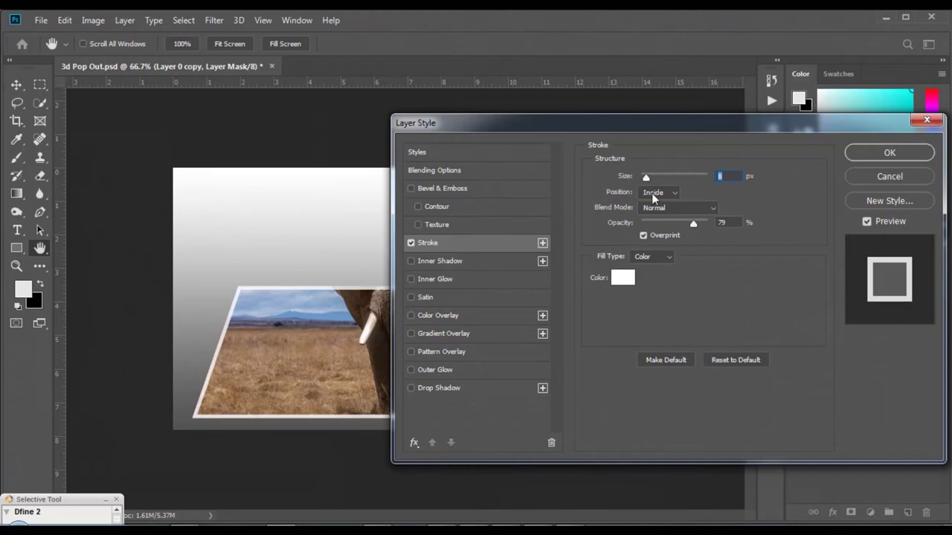
click(890, 153)
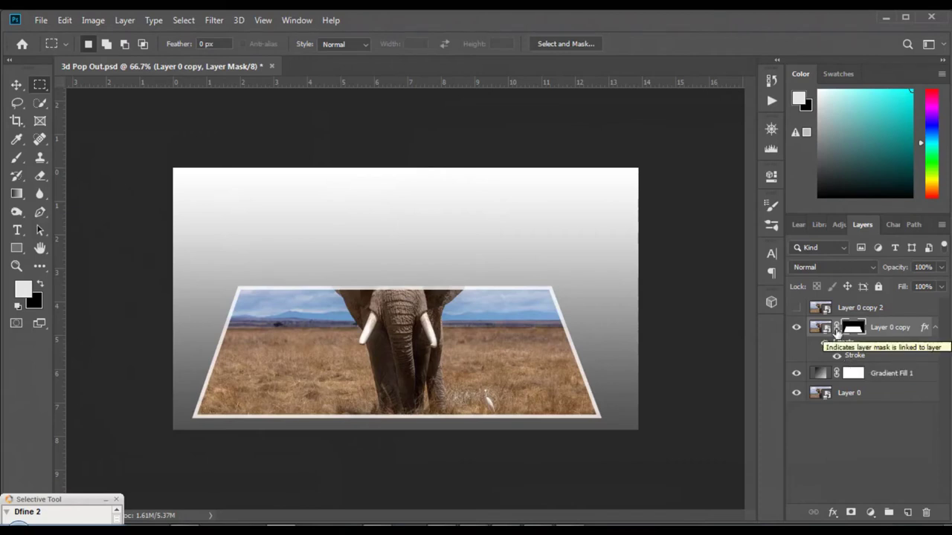
- Load the unlinked mask as a selection and fill it black on a new Layer 1 below
click(837, 328)
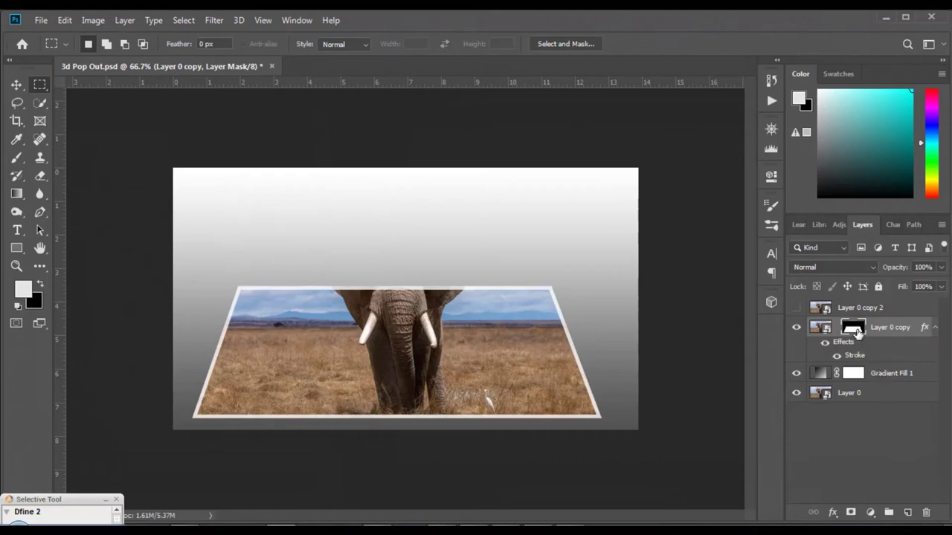
drag(857, 332, 858, 333)
ctrl+click(858, 332)
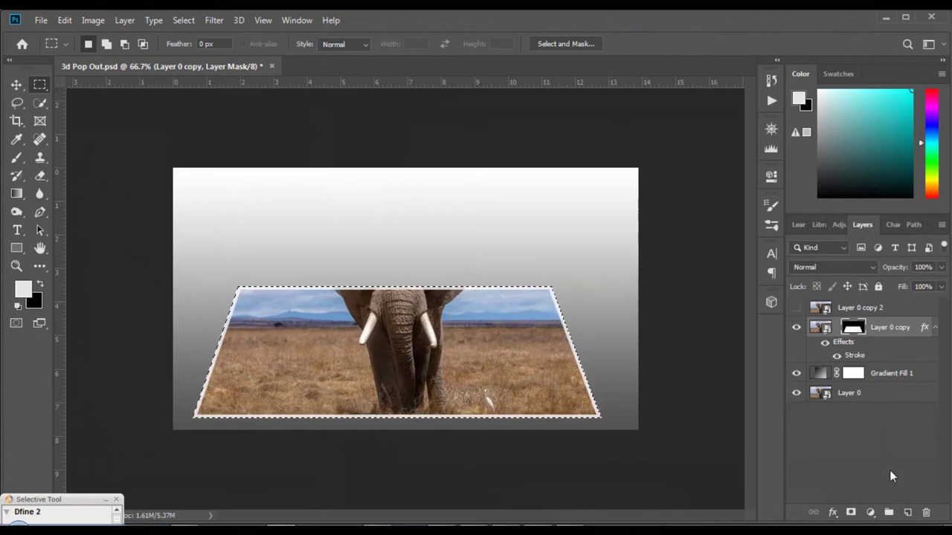
click(908, 513)
key(d)
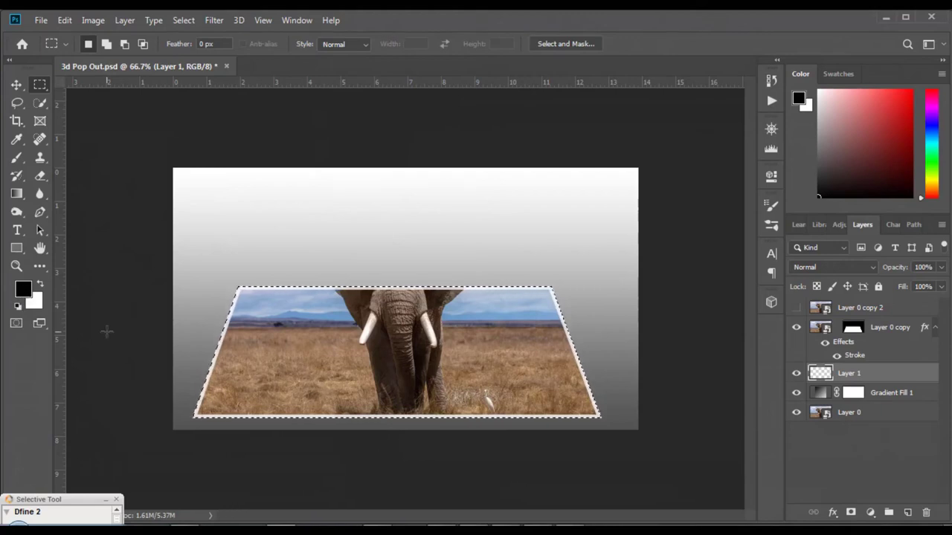
key(alt)
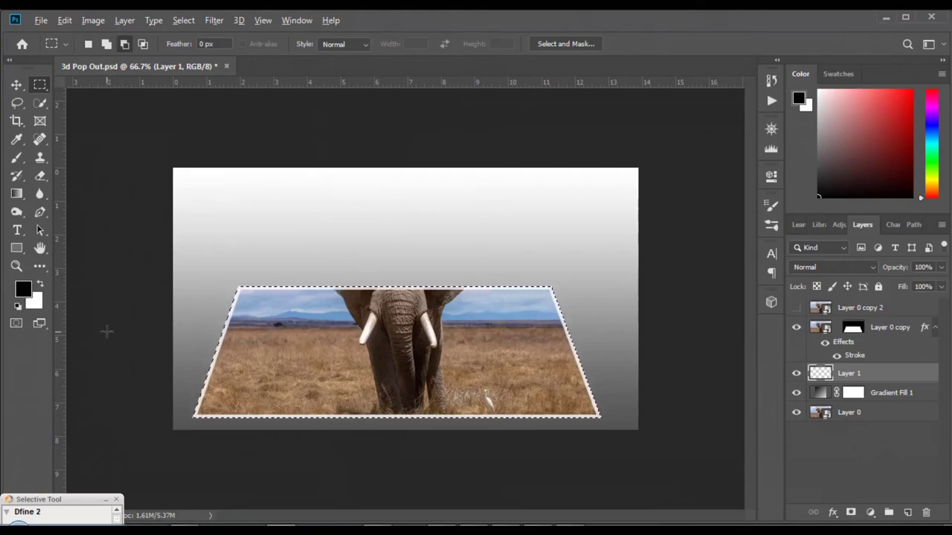
key(alt+BackSpace)
click(935, 327)
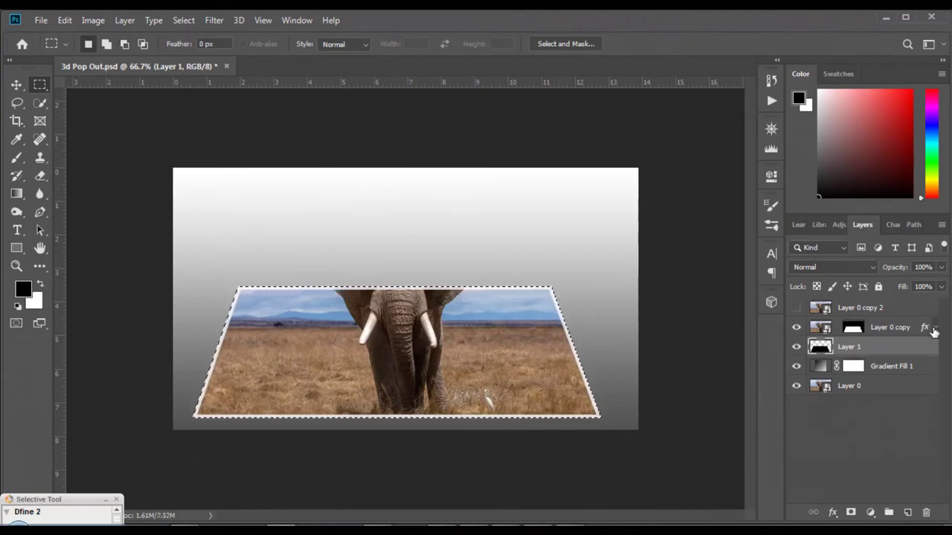
- Show the full elephant photo on Layer 0 copy 2 and clear the trapezoid selection
click(796, 308)
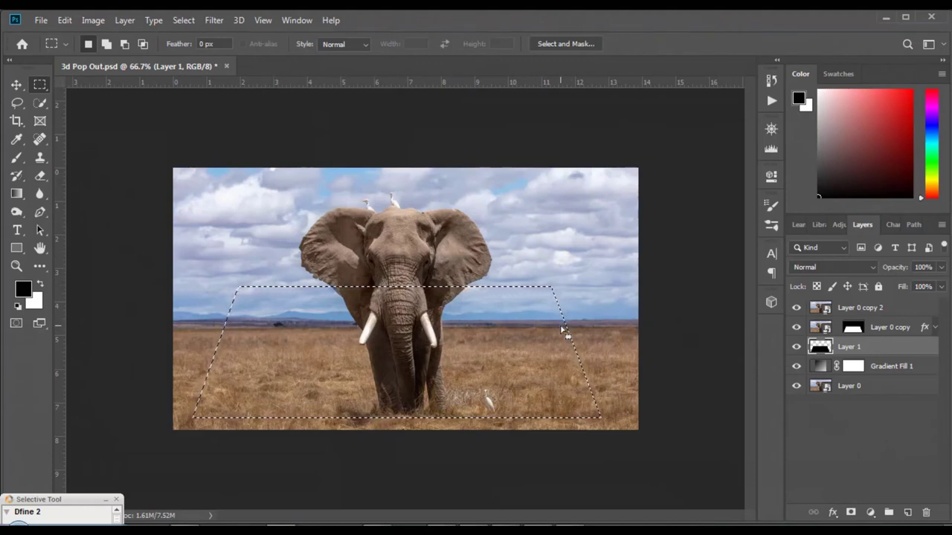
key(ctrl+d)
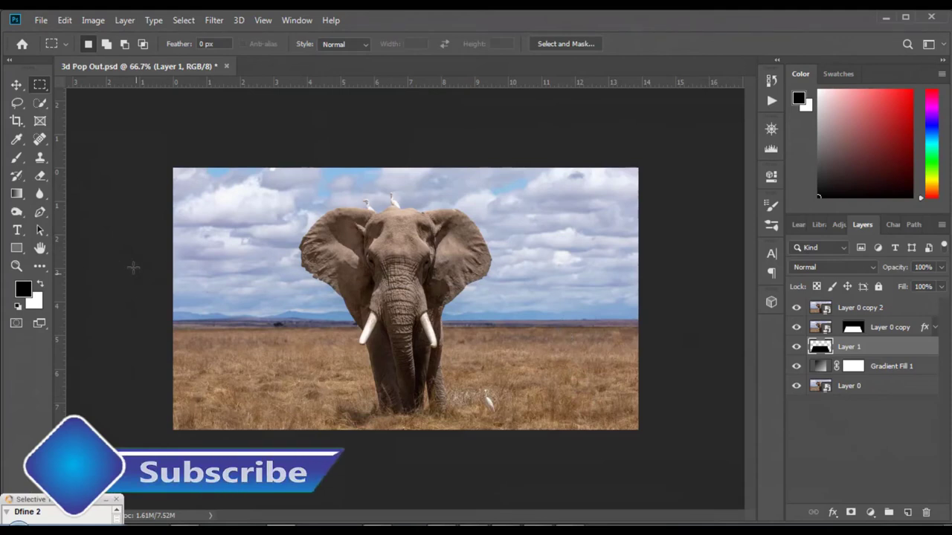
click(39, 104)
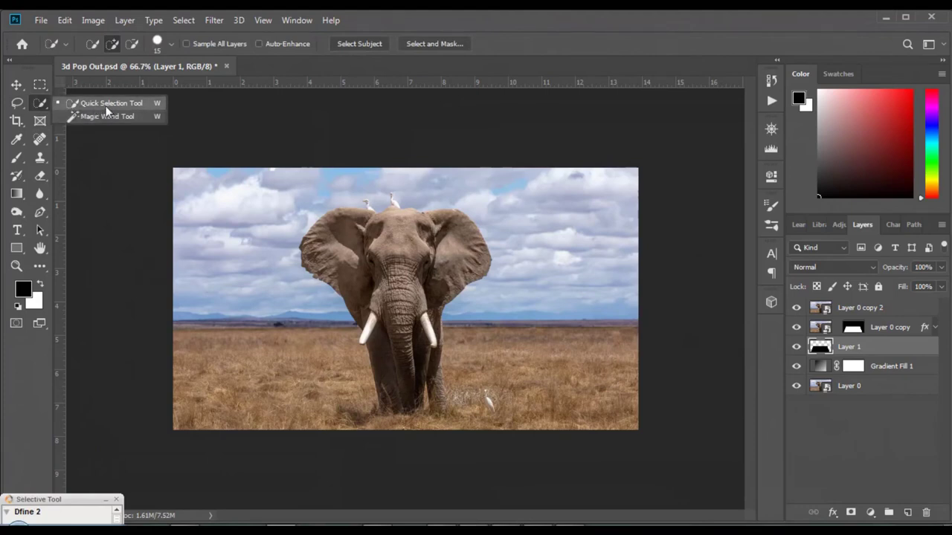
- Select the elephant's head, ears and tusks on Layer 0 copy 2 and mask the layer to them
click(106, 110)
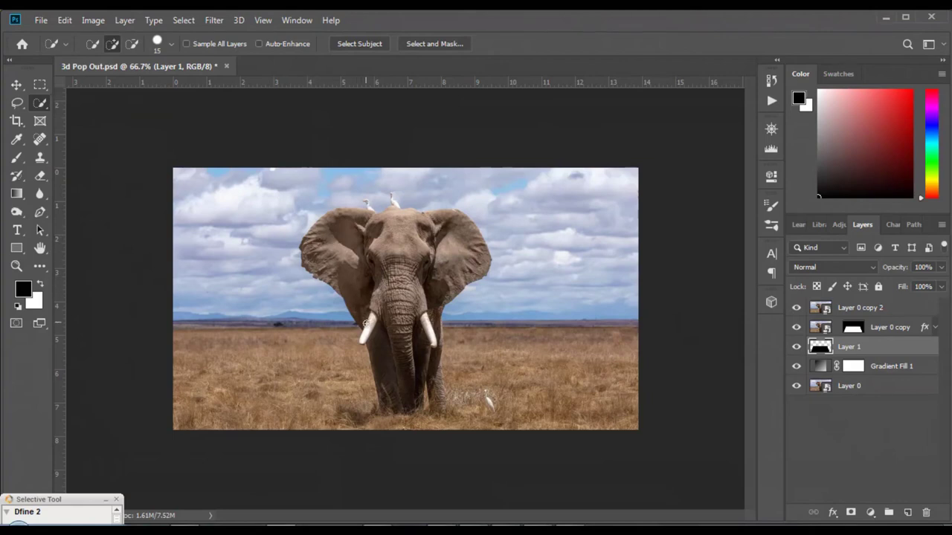
mouse_move(360, 319)
mouse_down()
mouse_move(305, 256)
mouse_move(312, 236)
mouse_up()
key(ctrl+z)
key(ctrl+d)
click(862, 311)
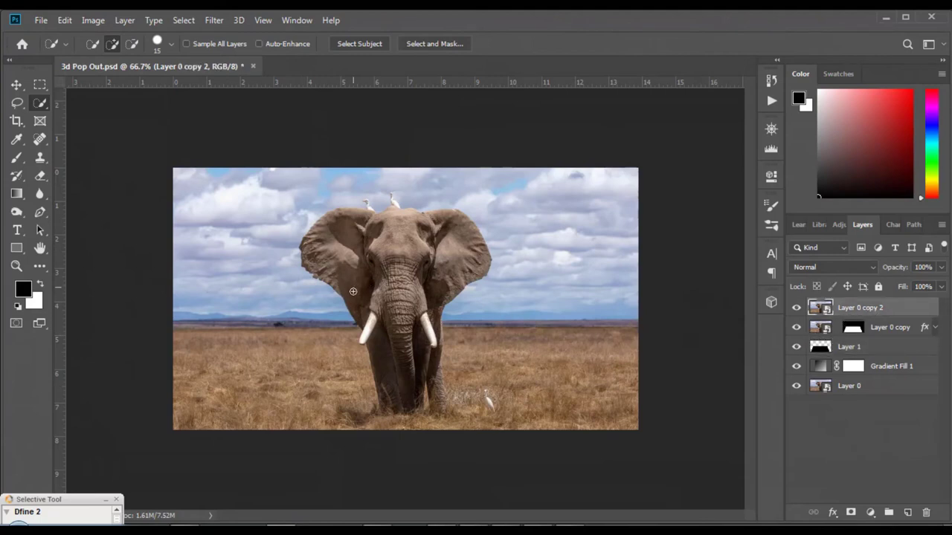
mouse_move(361, 323)
mouse_down()
mouse_move(342, 223)
mouse_move(470, 248)
mouse_move(415, 317)
mouse_up()
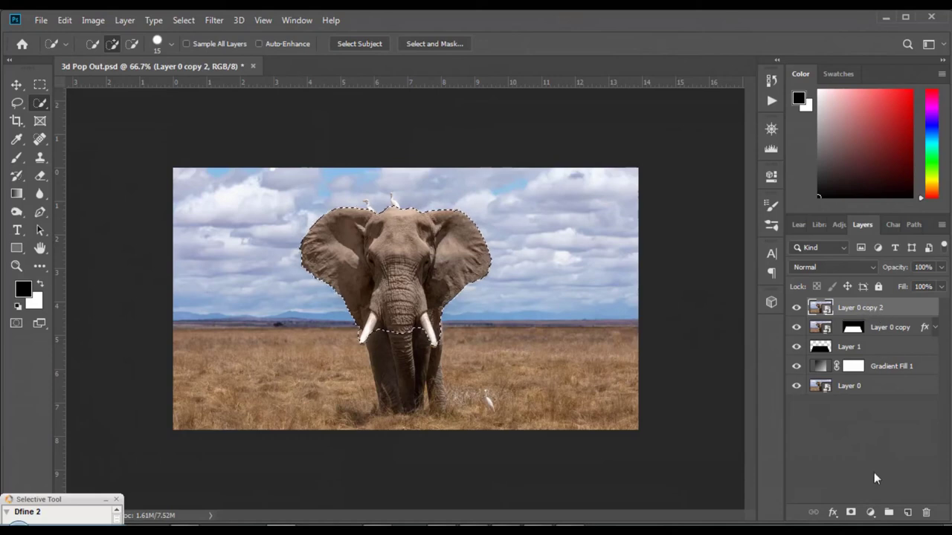
click(850, 513)
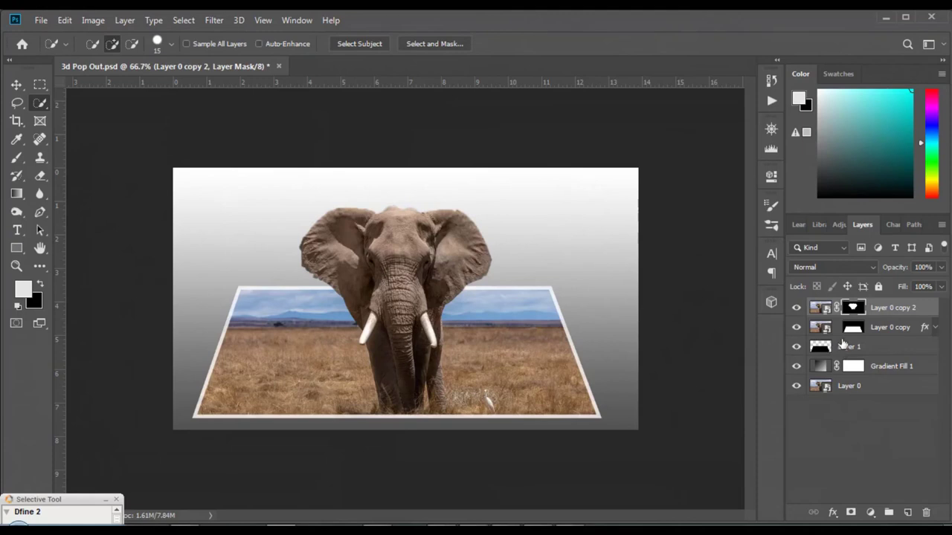
- Warp the framed photo layer, lifting its bottom corners up and outward
click(854, 330)
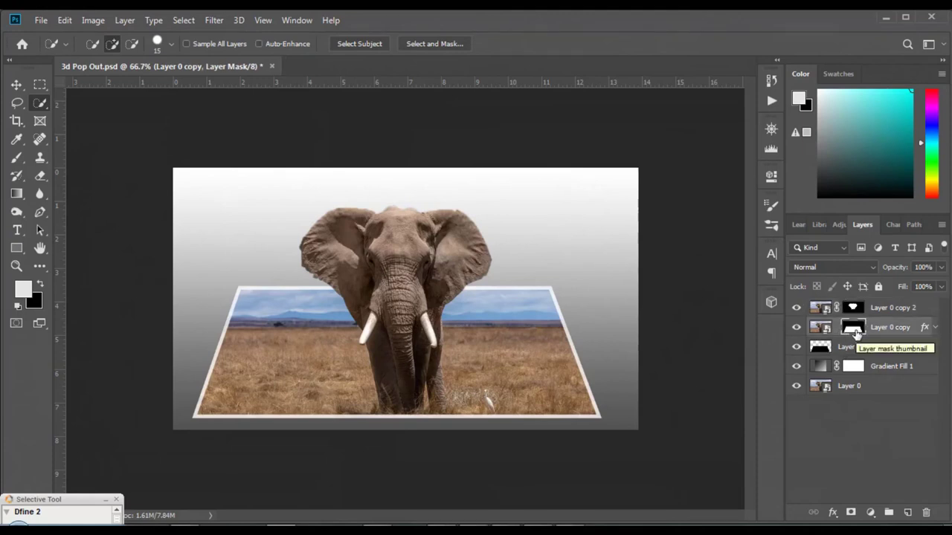
click(65, 20)
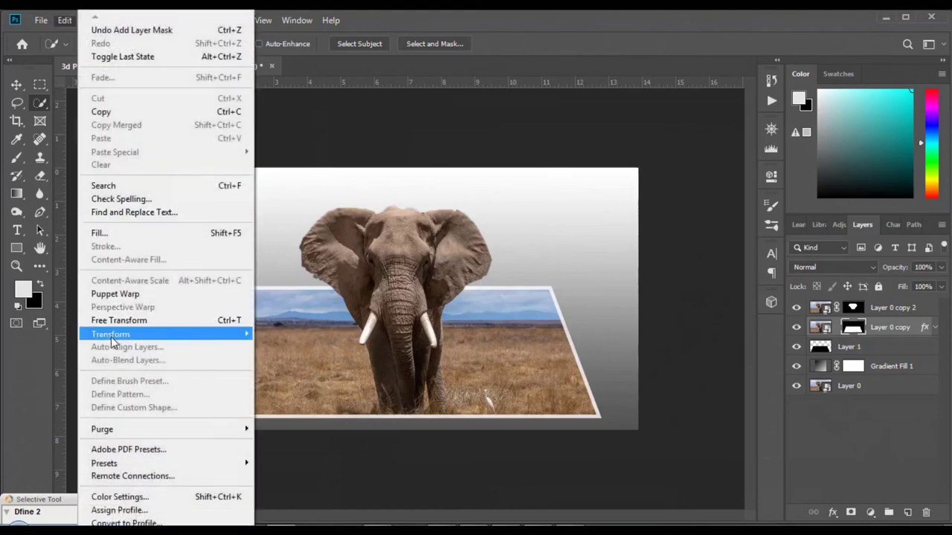
mouse_move(110, 334)
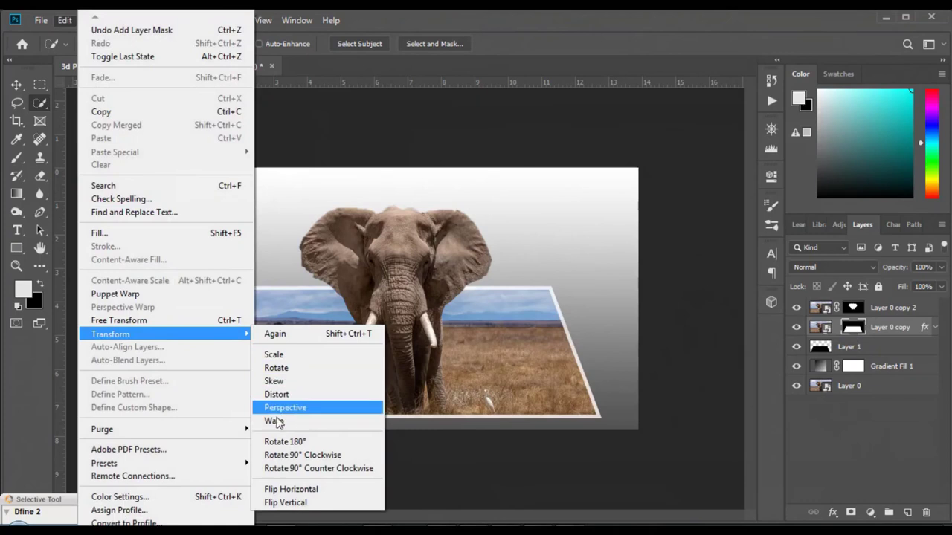
click(274, 422)
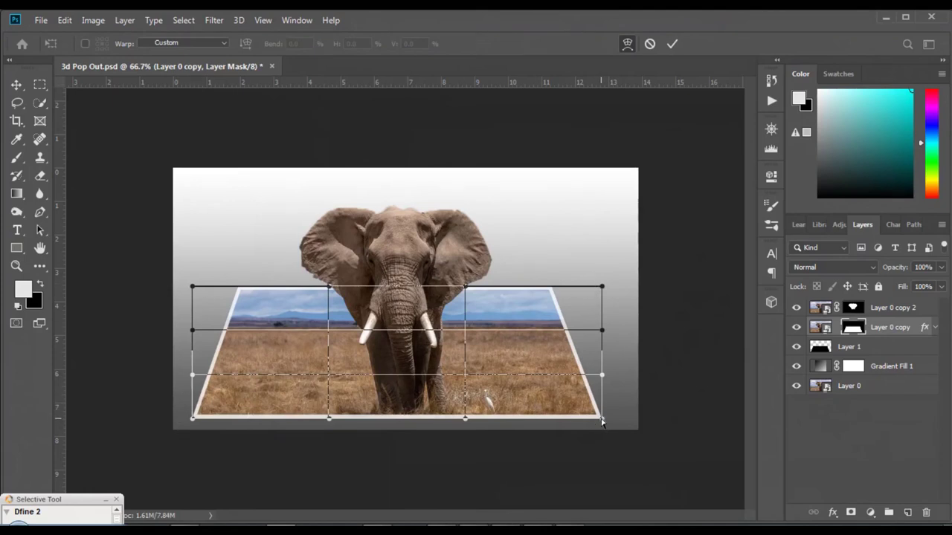
drag(604, 423, 610, 409)
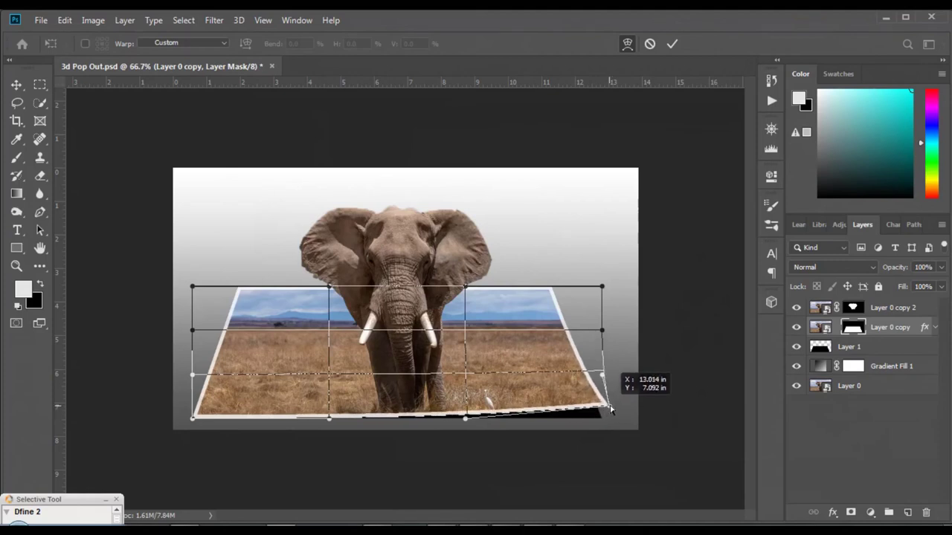
drag(610, 410, 610, 406)
drag(191, 420, 184, 406)
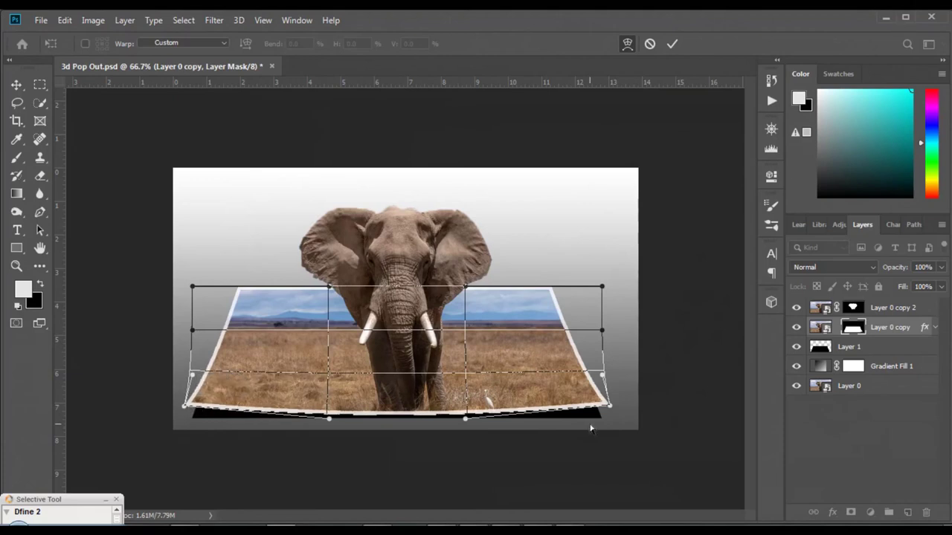
- Pull the frame's top corners up and outward, then commit the warp
drag(192, 288, 176, 280)
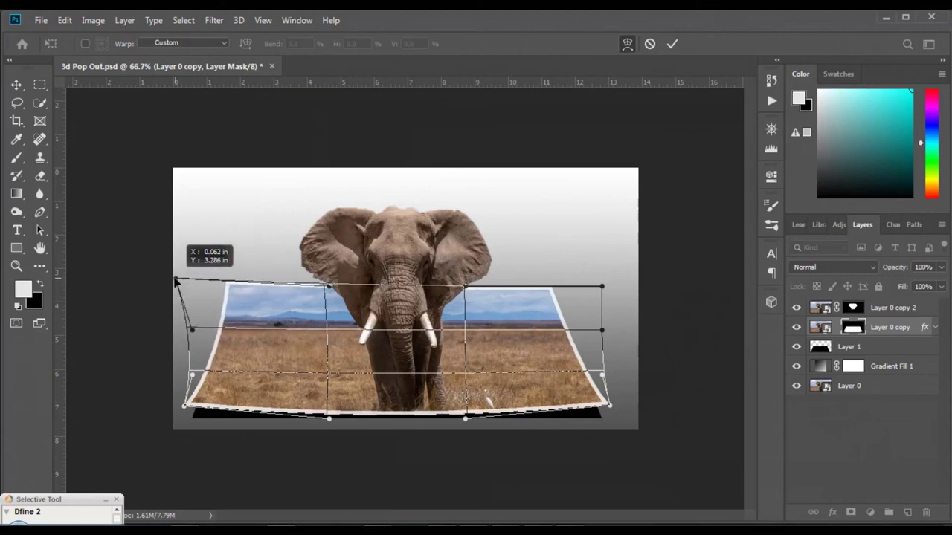
drag(177, 280, 169, 277)
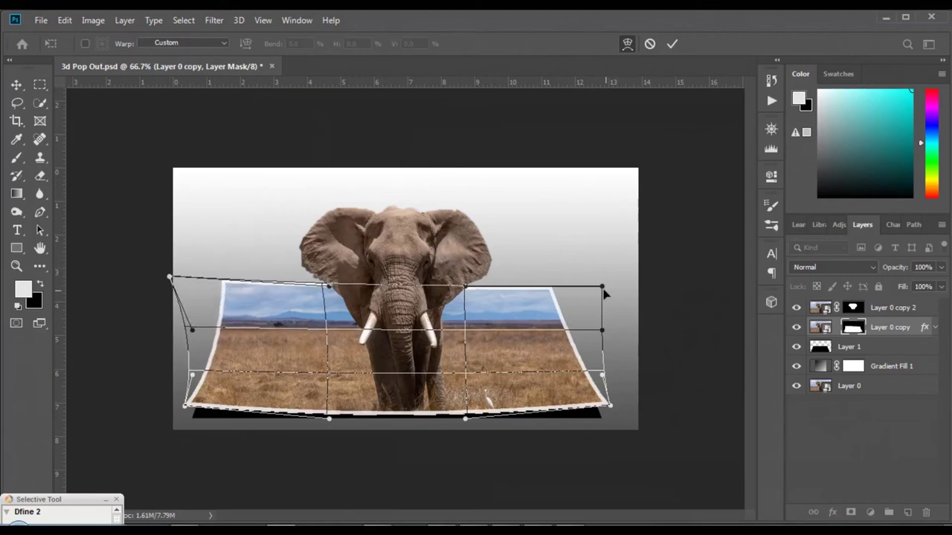
drag(603, 288, 627, 281)
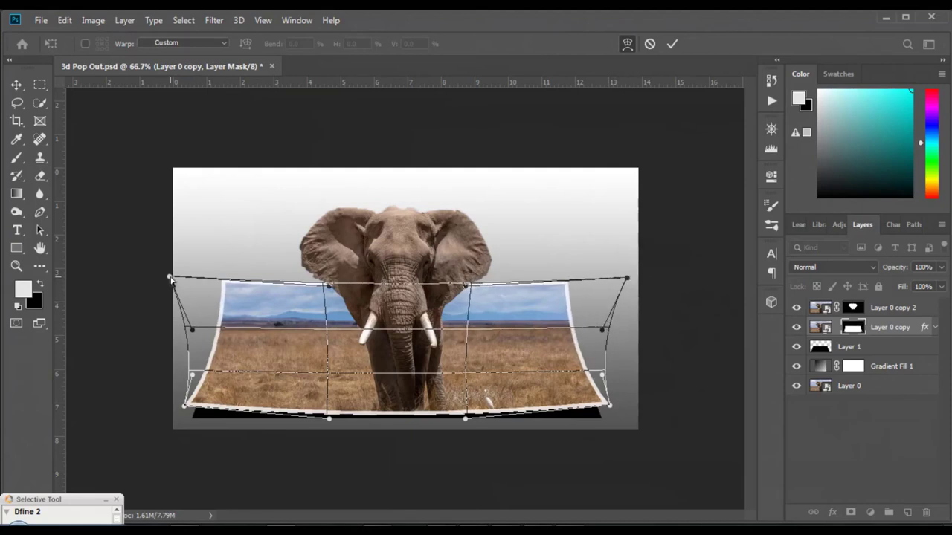
drag(170, 278, 167, 276)
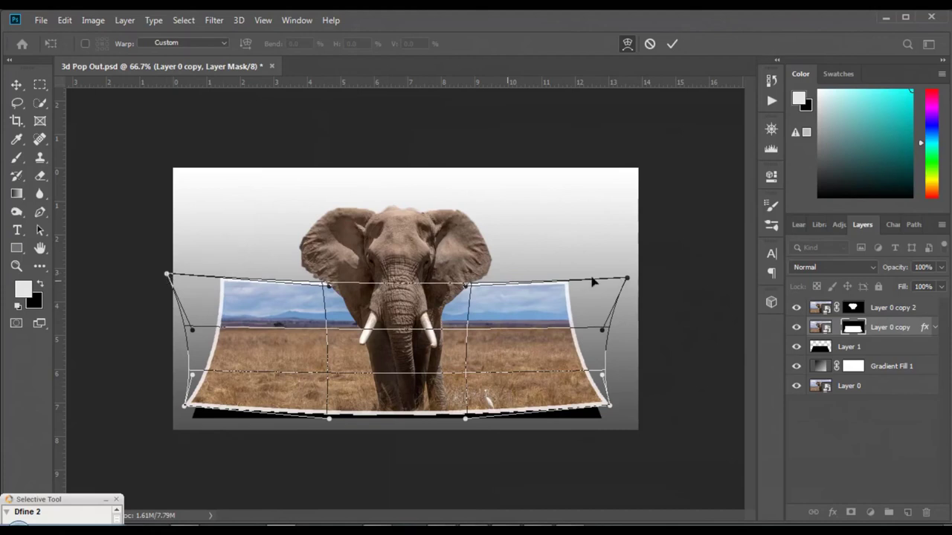
drag(629, 279, 628, 275)
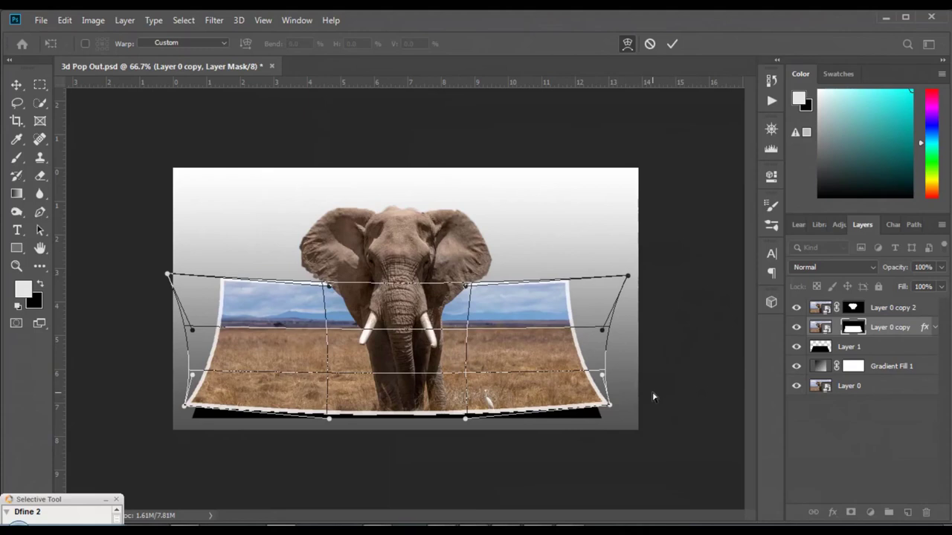
key(Return)
key(w)
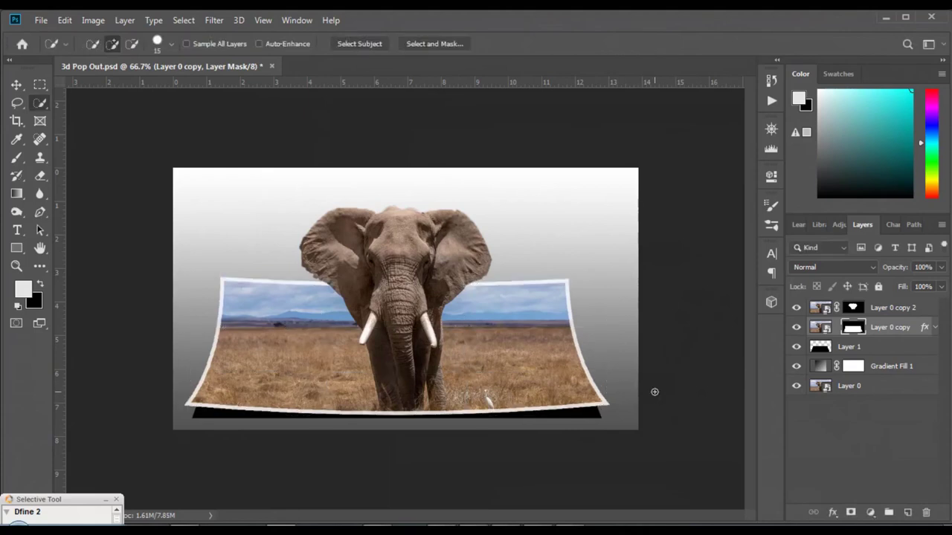
- Blur the black shadow shape on Layer 1 with a 16.6-pixel Gaussian Blur
click(849, 348)
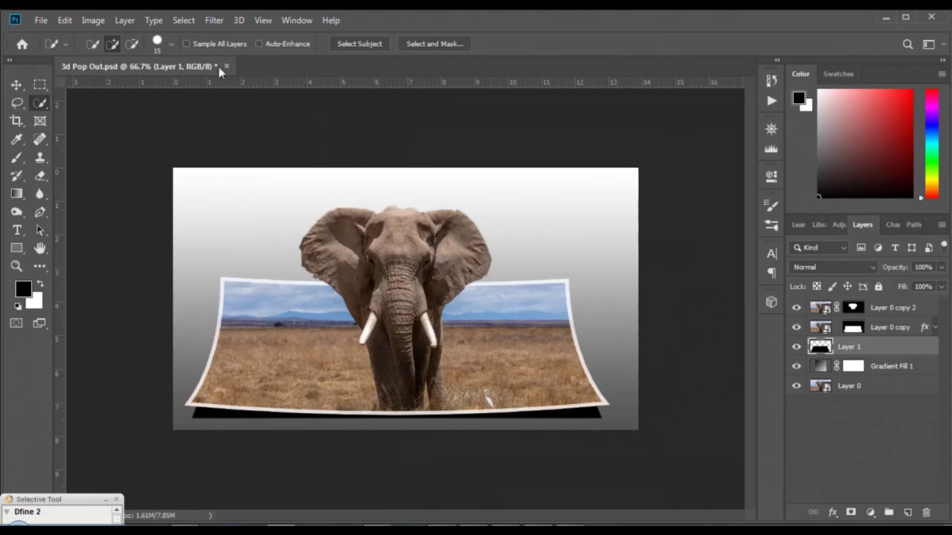
click(213, 20)
mouse_move(221, 179)
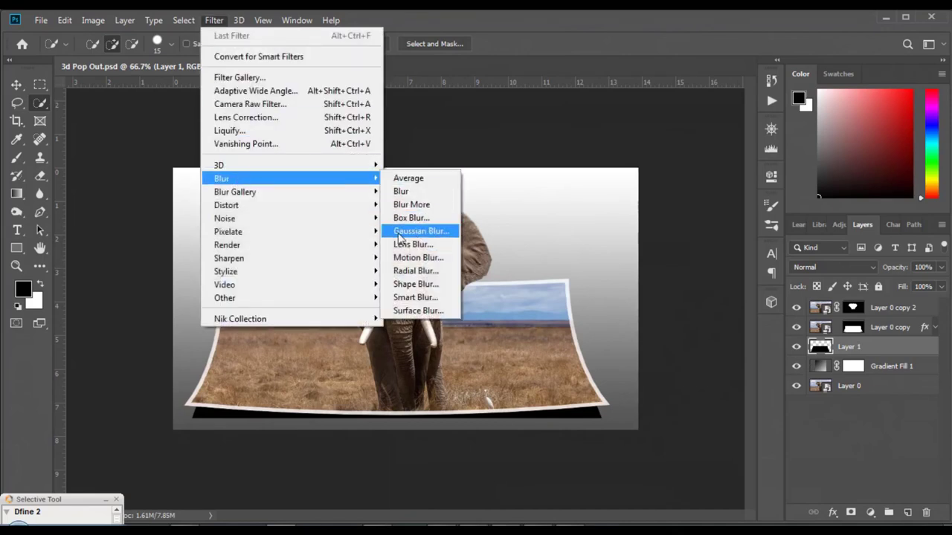
click(399, 234)
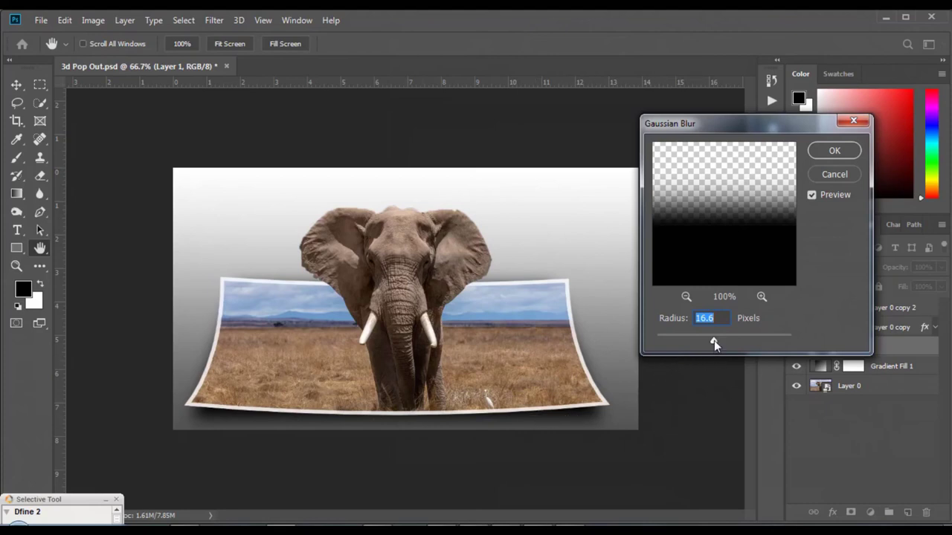
drag(698, 342, 714, 342)
double_click(708, 320)
click(836, 151)
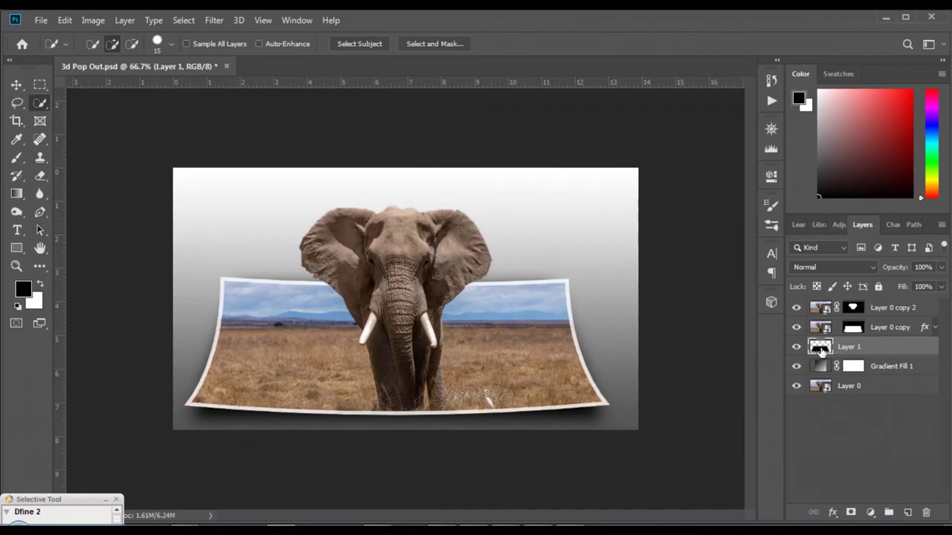
- Warp the Layer 1 shadow, pulling its top corners and both sides inward
click(64, 20)
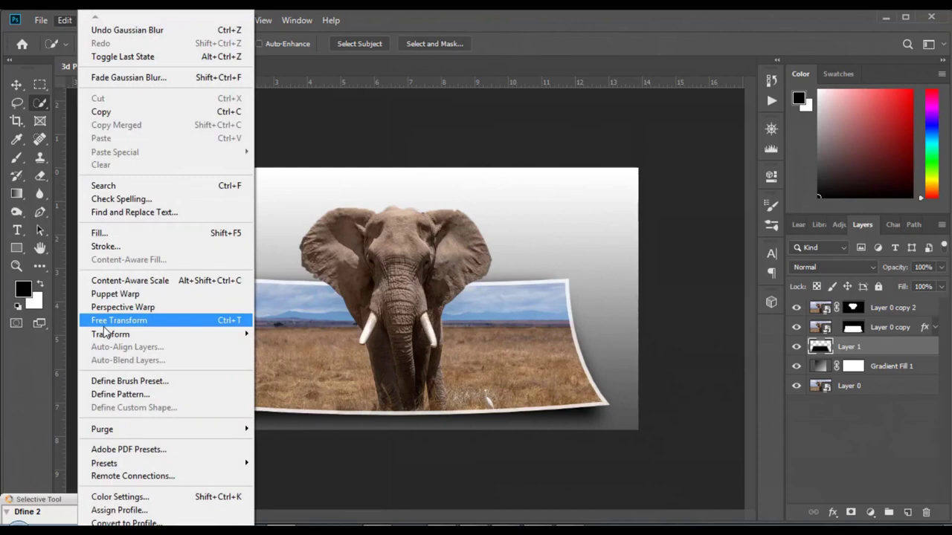
mouse_move(110, 334)
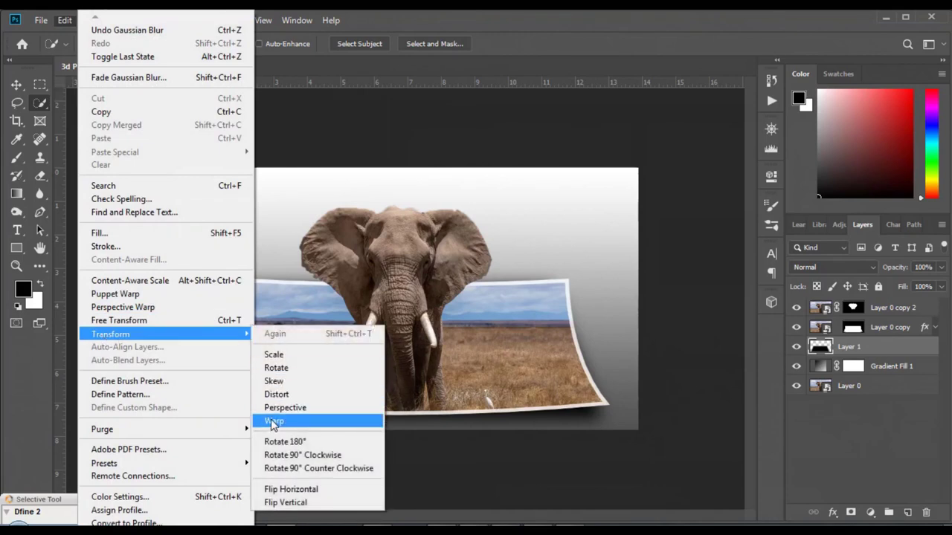
click(273, 422)
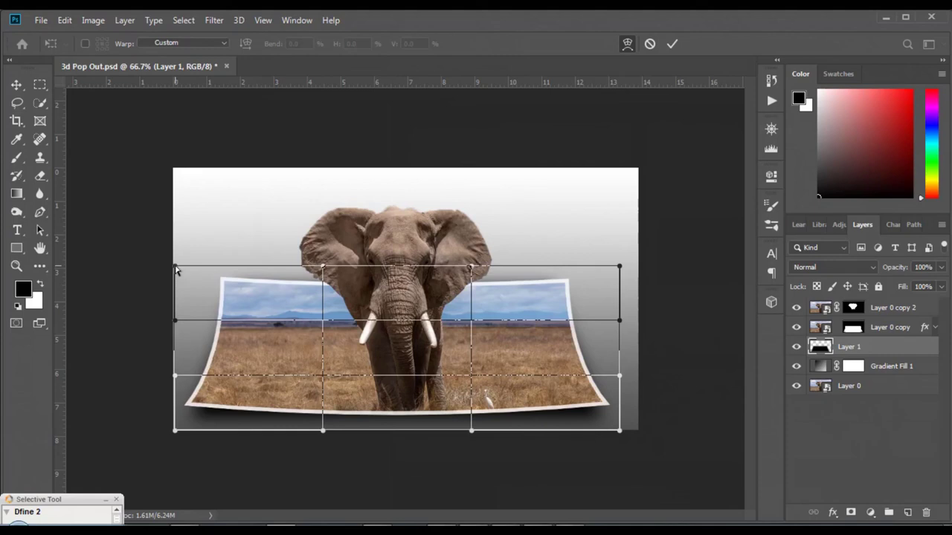
drag(176, 270, 207, 268)
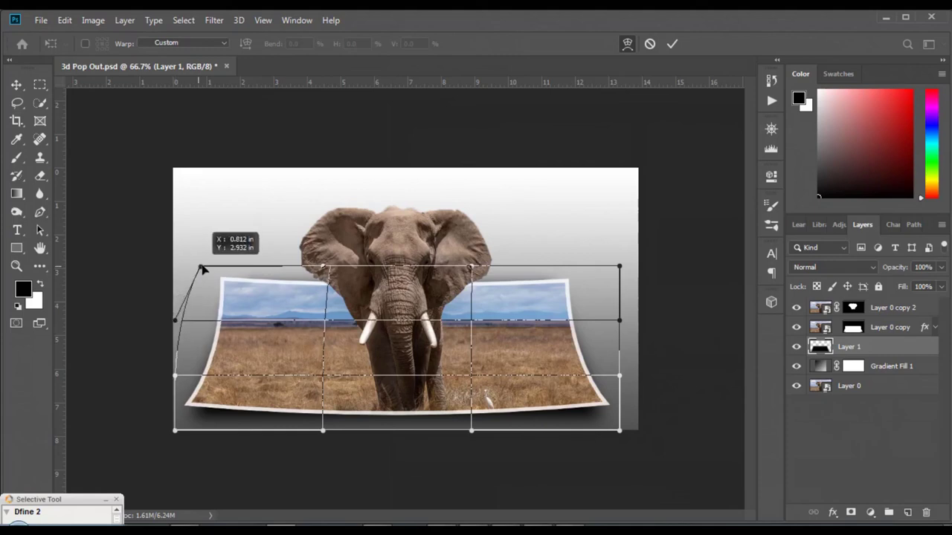
drag(176, 321, 235, 323)
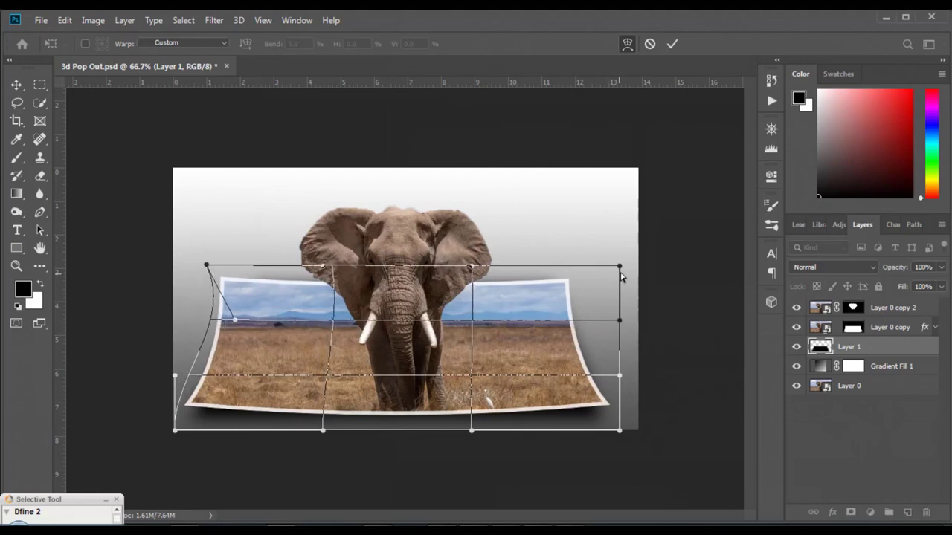
drag(619, 265, 572, 267)
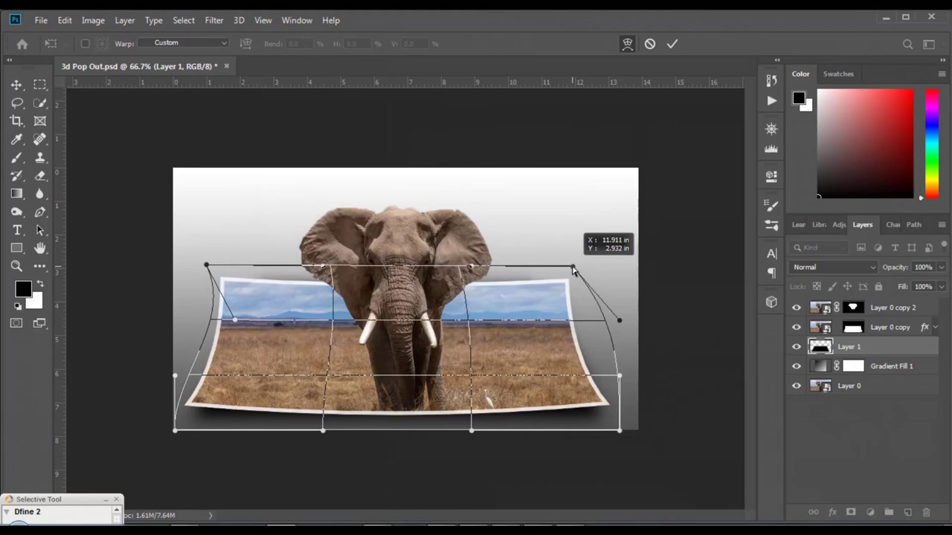
drag(618, 322, 554, 335)
- Refine the shadow's lower-right edge, top-right corner and top centre, then commit the warp
drag(620, 376, 615, 378)
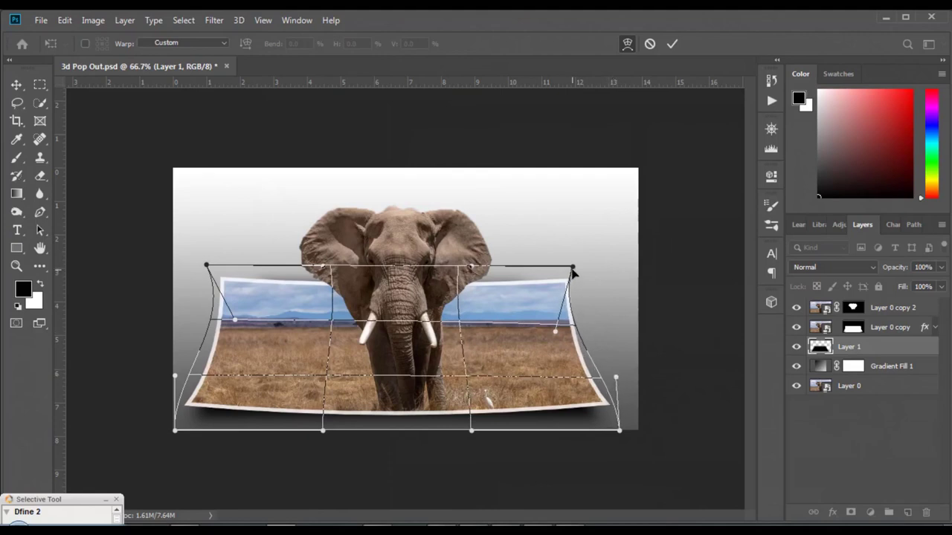
drag(577, 272, 581, 268)
drag(406, 272, 406, 292)
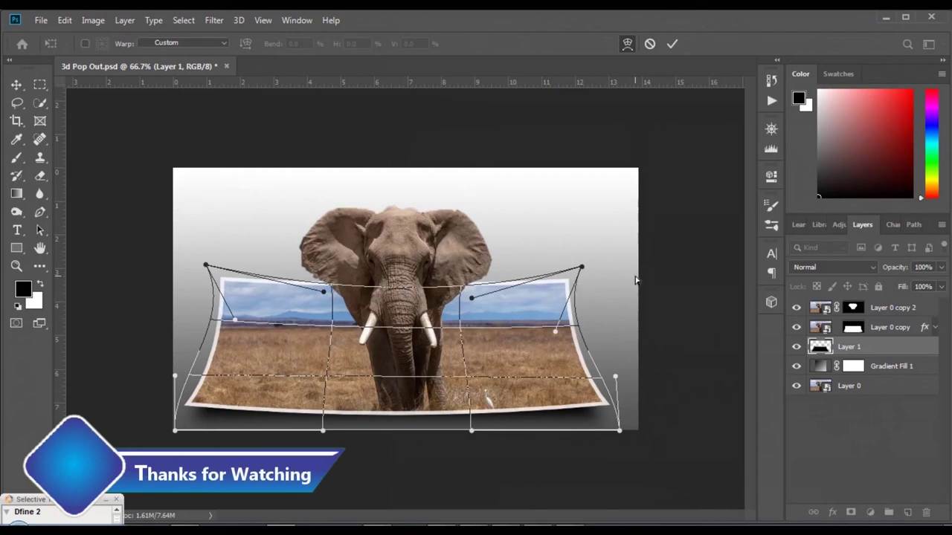
key(Return)
key(w)
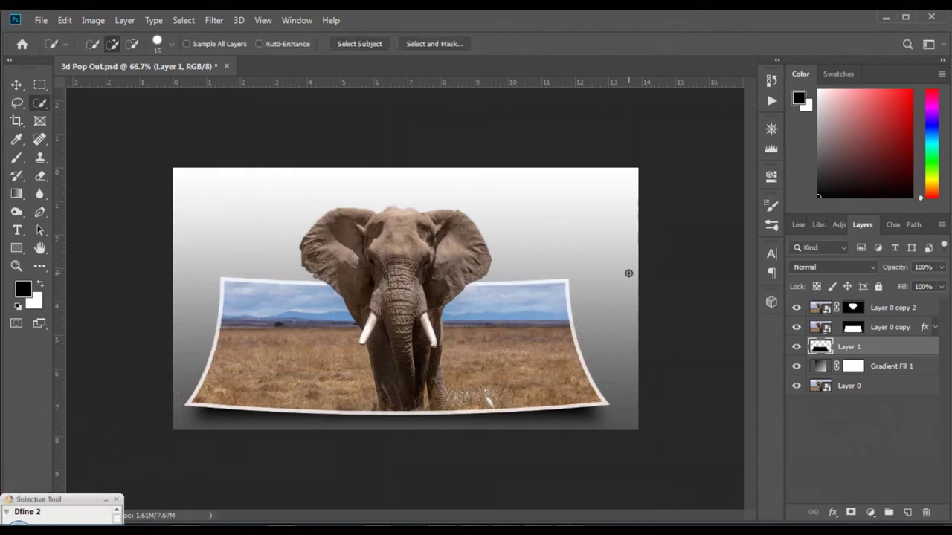